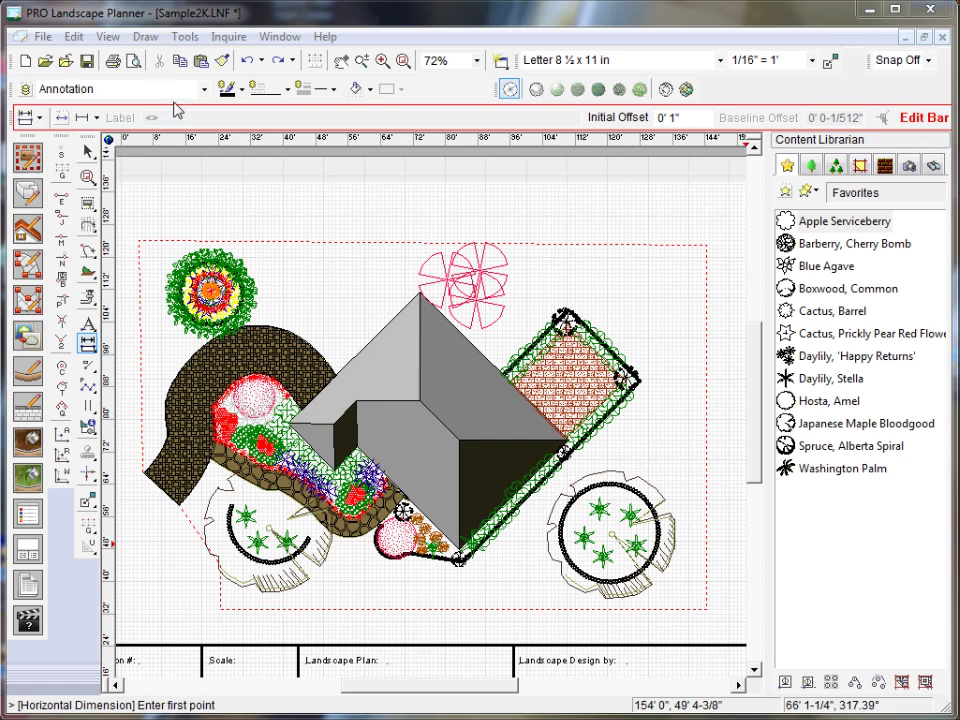
# Start a horizontal dimension from the Draw menu, then browse the Text tool variants.
pyautogui.click(146, 37)
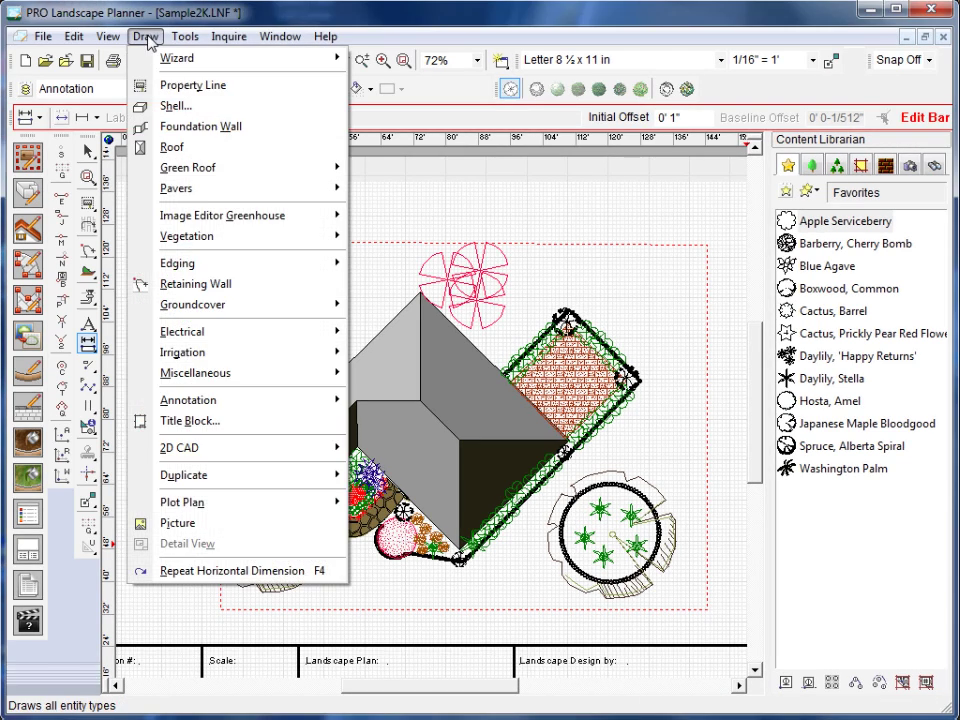
pyautogui.moveTo(172, 405)
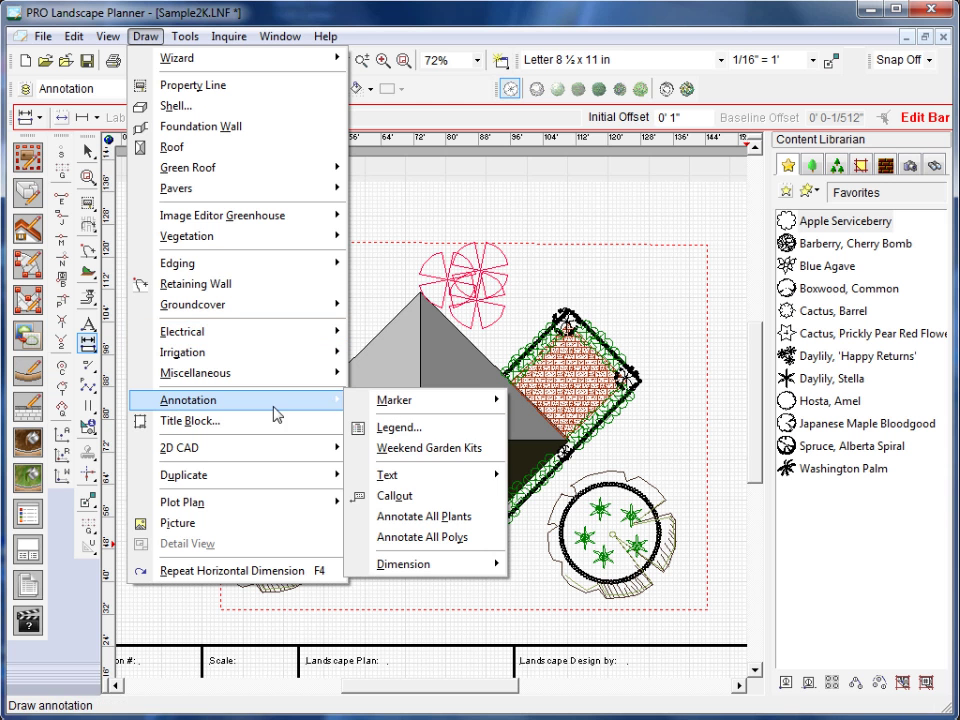
pyautogui.moveTo(402, 480)
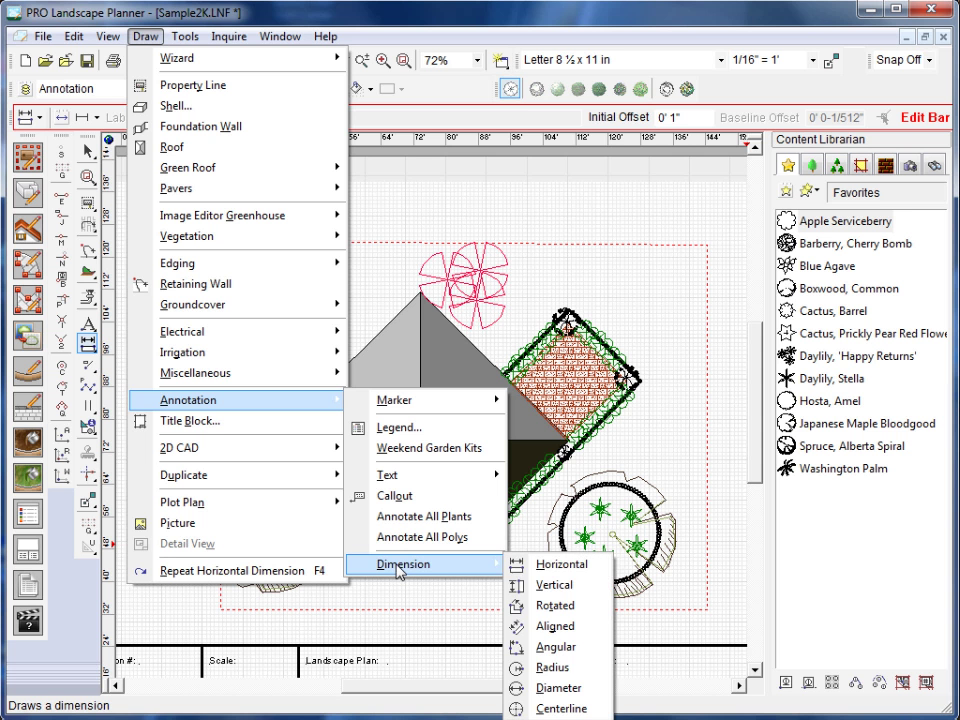
pyautogui.moveTo(400, 568)
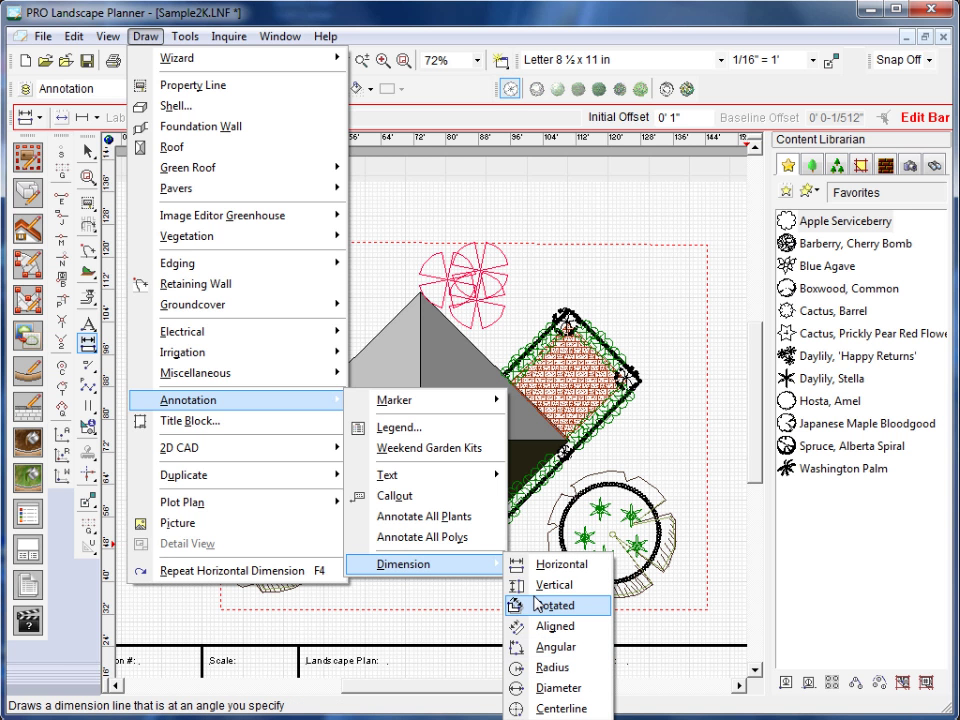
pyautogui.click(548, 564)
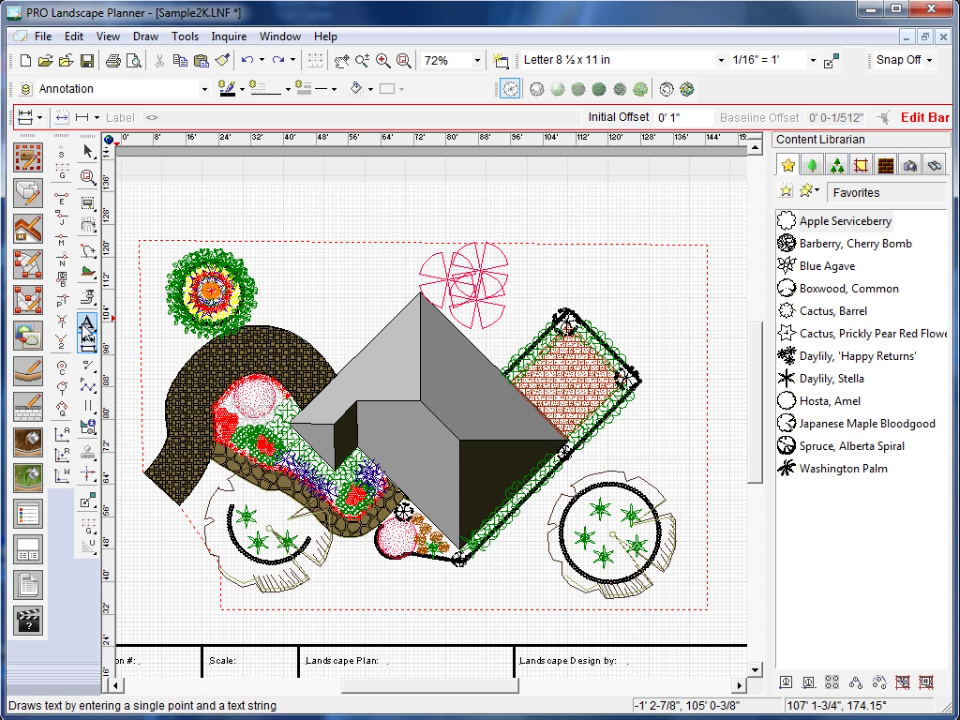
pyautogui.click(87, 324)
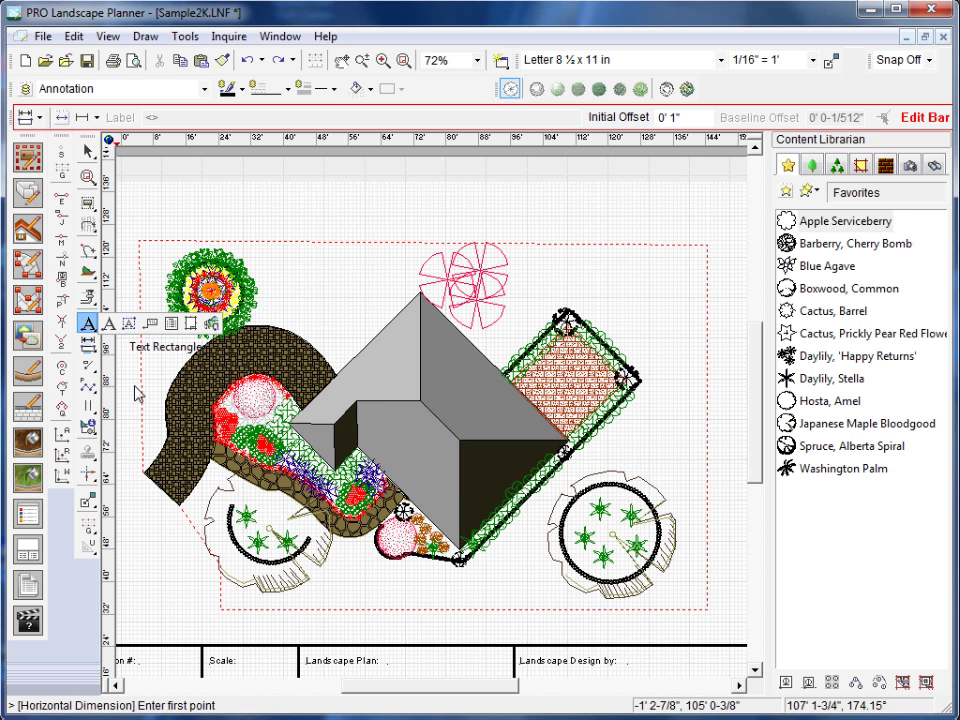
pyautogui.moveTo(87, 344)
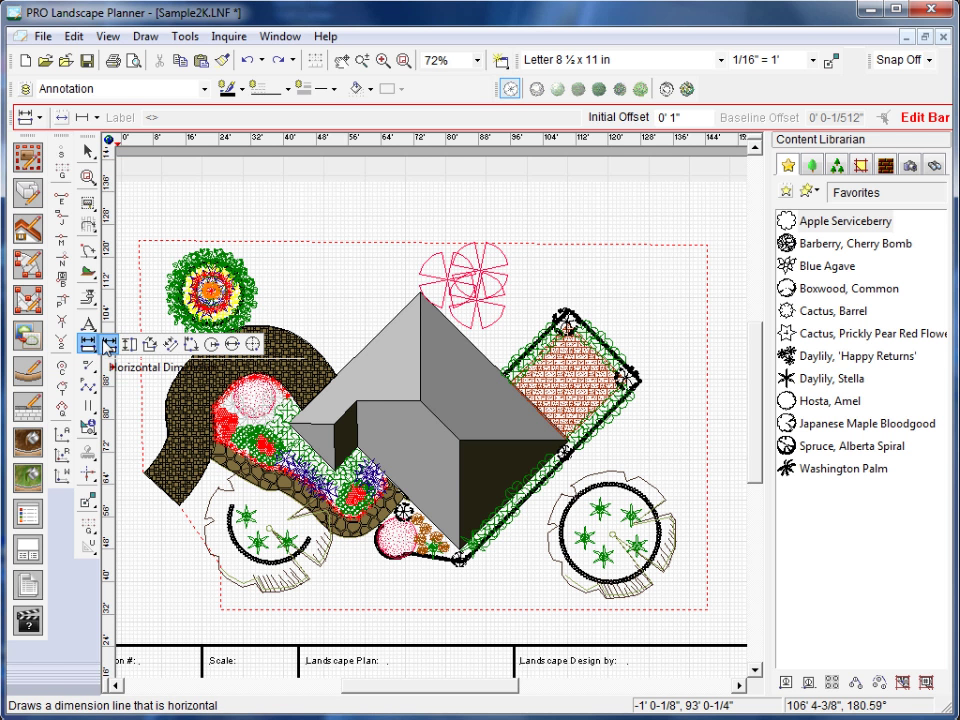
# Cancel the dimension and place a point text label reading 'Residence' on the roof.
pyautogui.press('Escape')
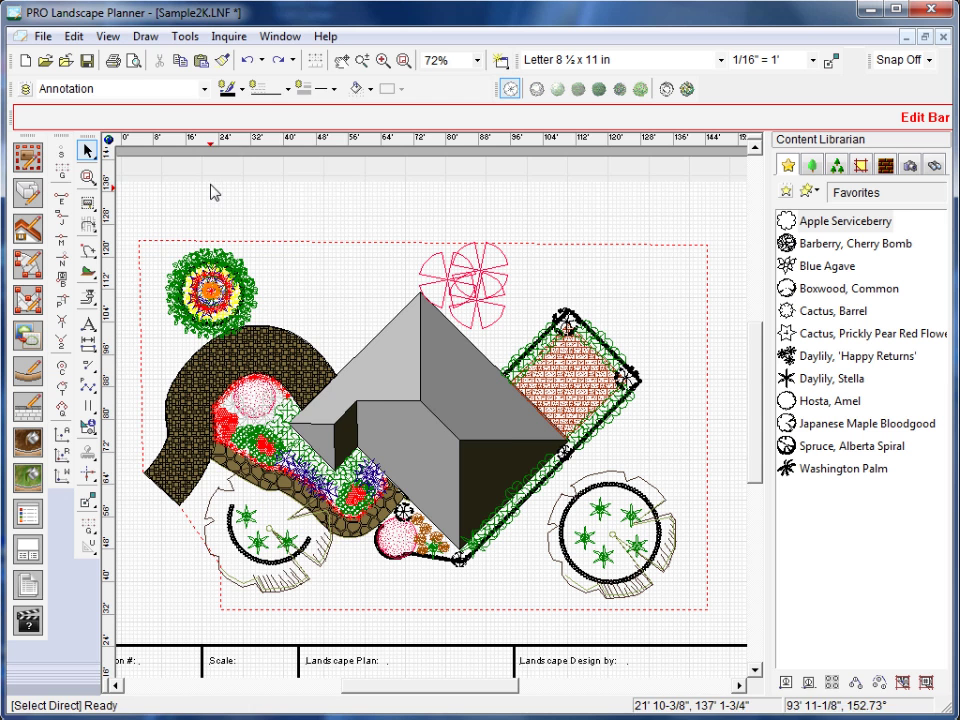
pyautogui.click(146, 36)
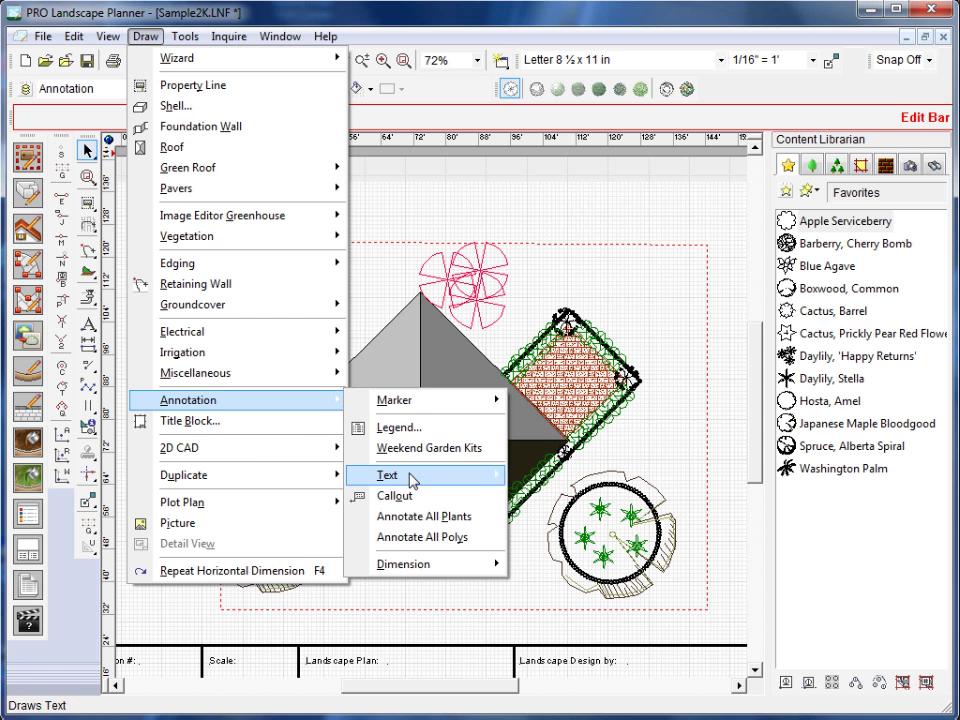
pyautogui.moveTo(485, 475)
pyautogui.click(550, 476)
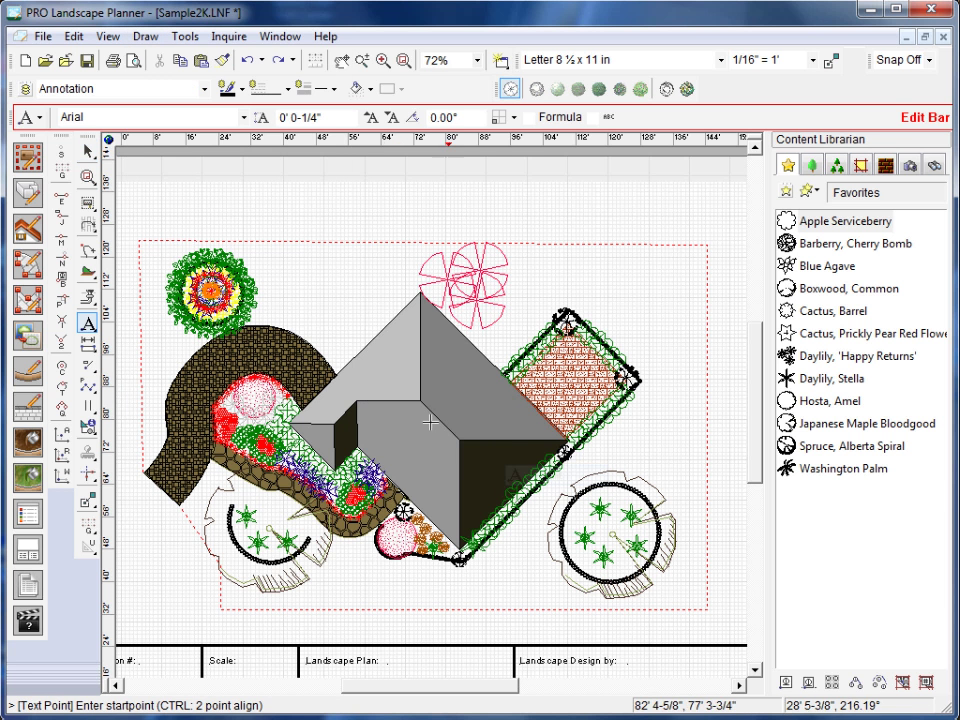
pyautogui.click(354, 393)
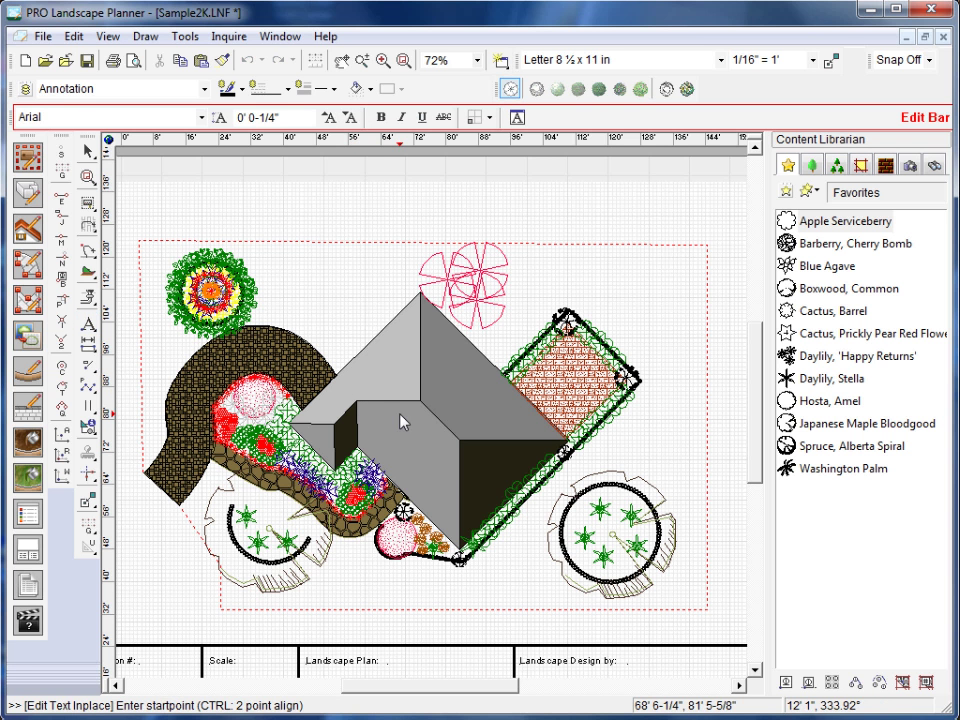
pyautogui.write('Residence')
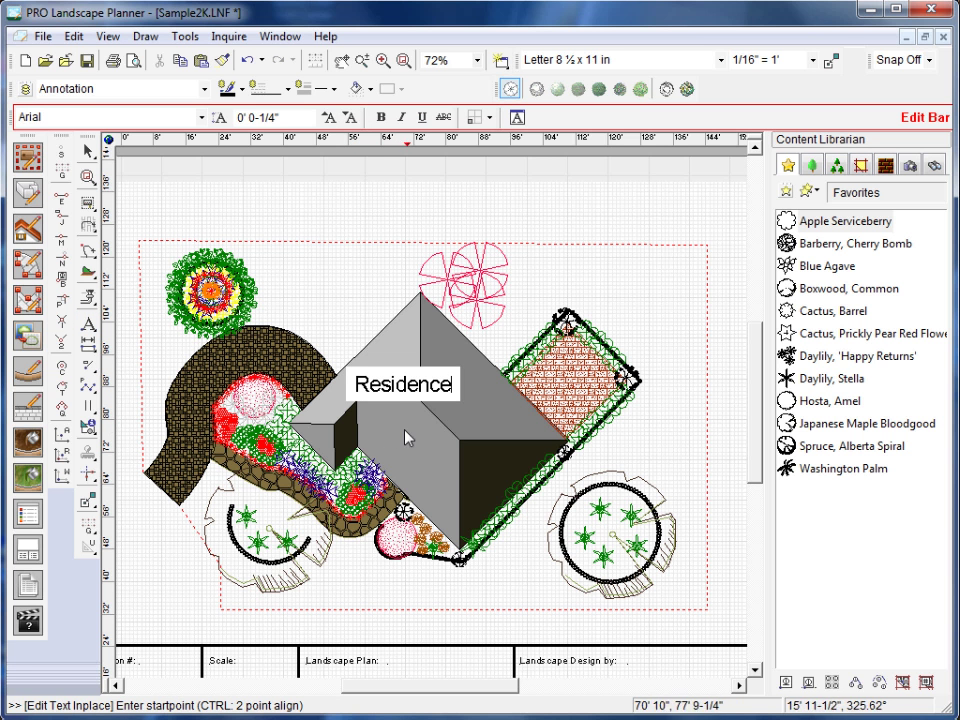
pyautogui.click(576, 298)
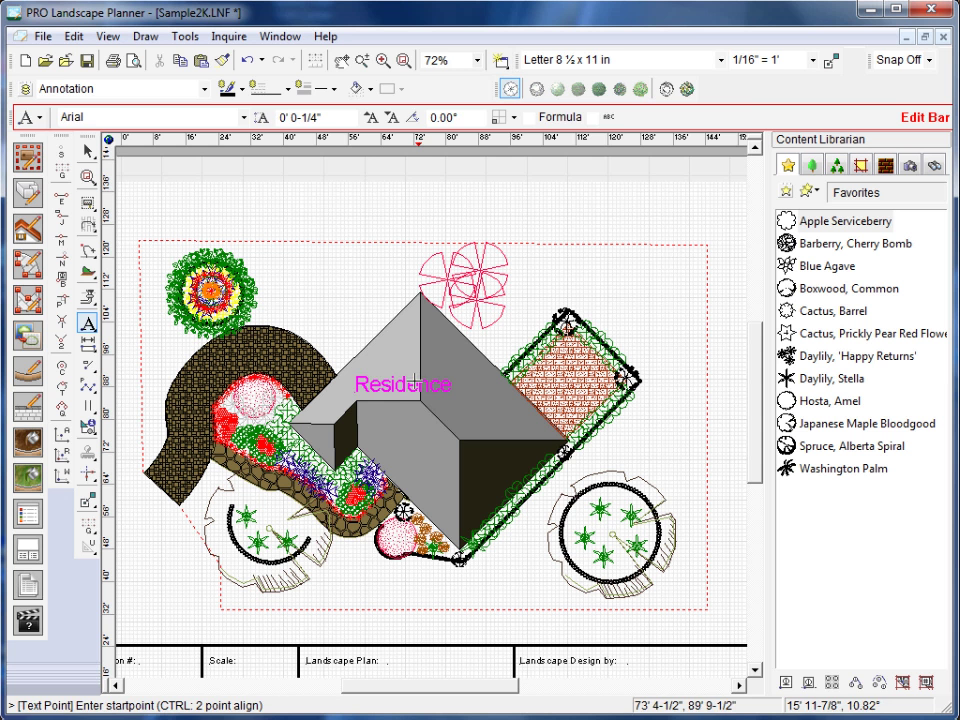
# Shift the Residence label slightly right and keep its text height at 1/4 inch.
pyautogui.press('Escape')
pyautogui.click(411, 388)
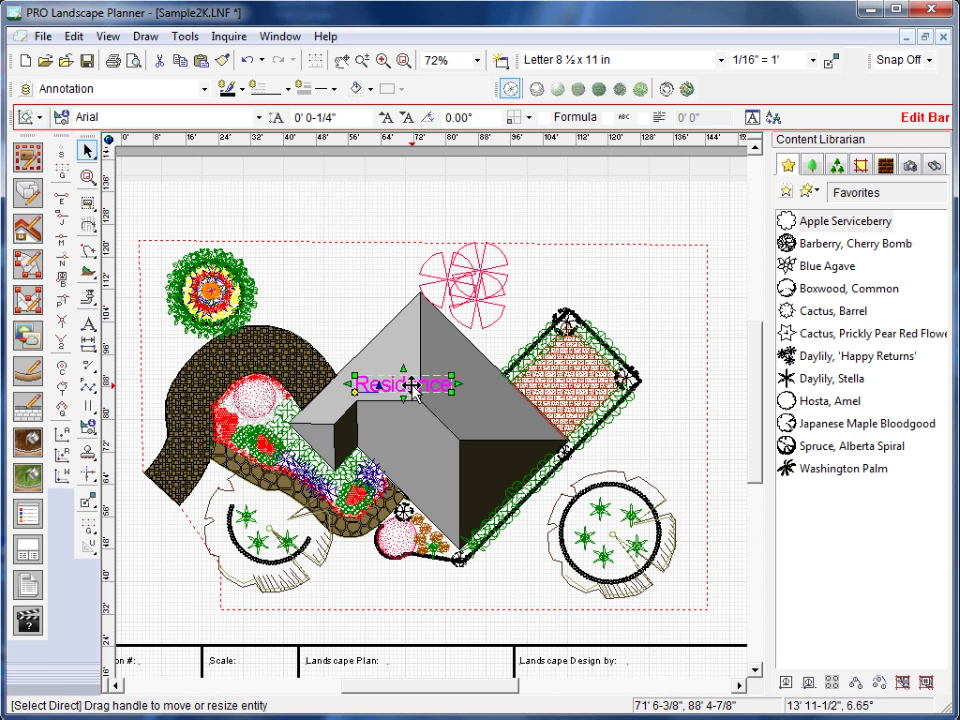
pyautogui.moveTo(412, 386); pyautogui.dragTo(450, 406)
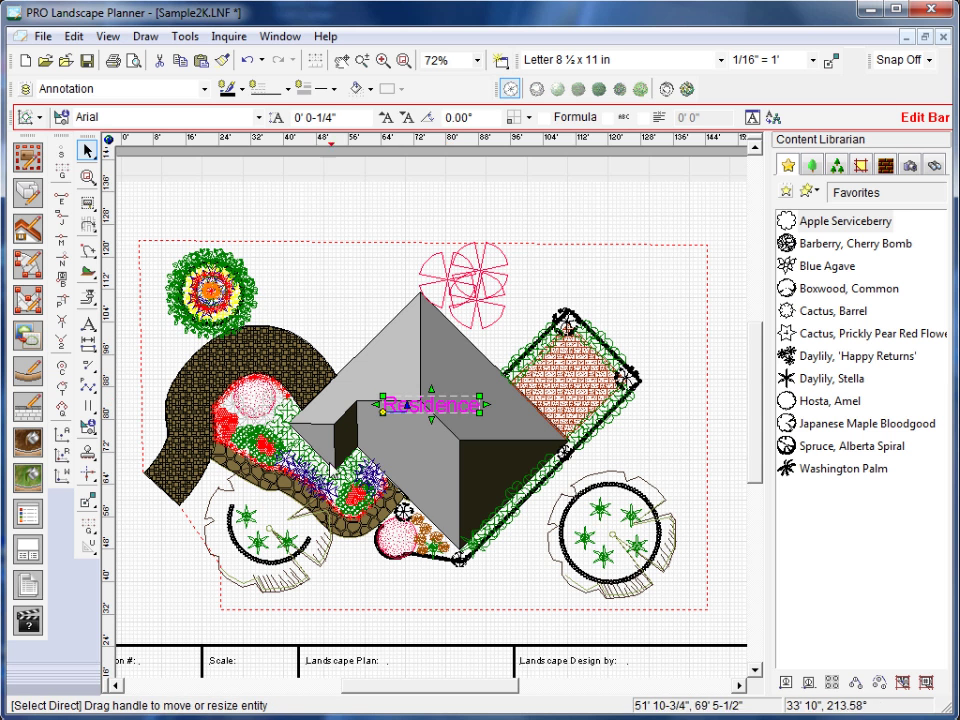
pyautogui.click(386, 118)
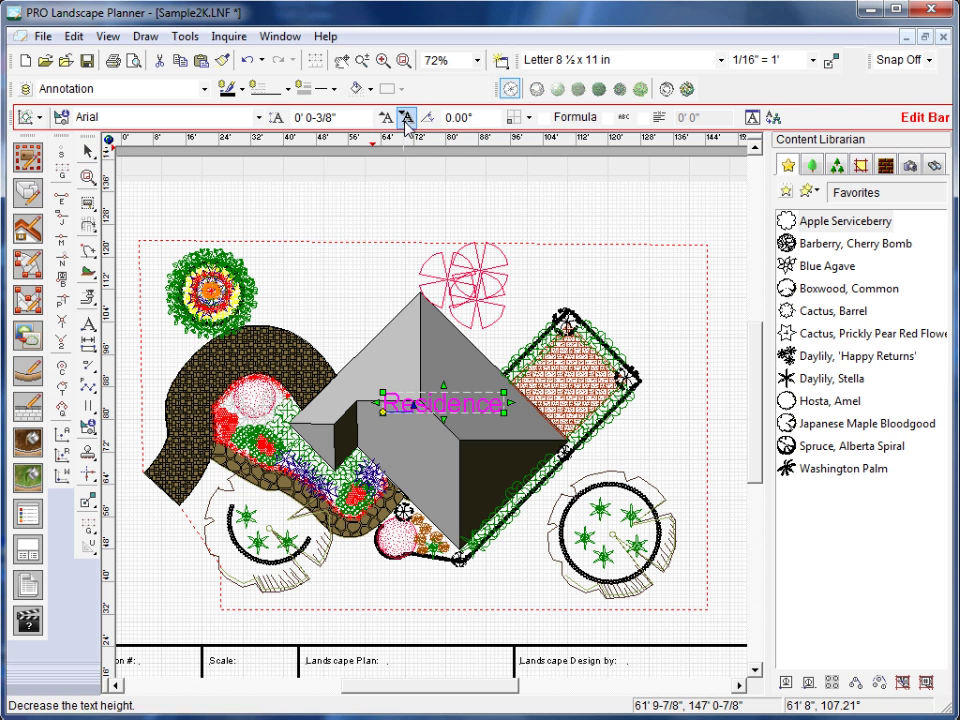
pyautogui.click(407, 118)
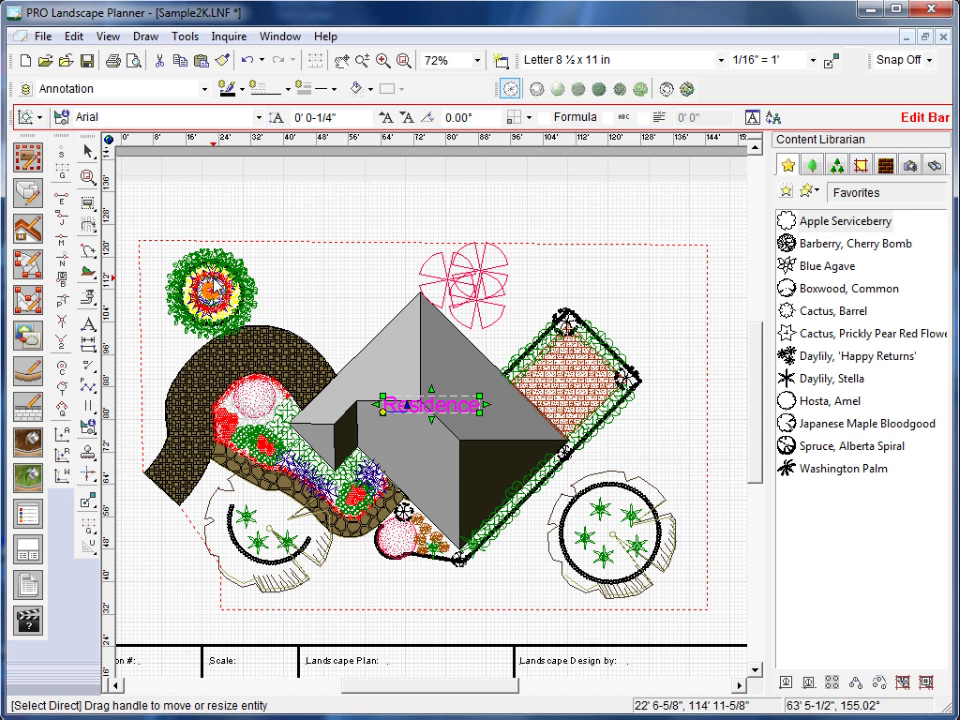
pyautogui.click(567, 222)
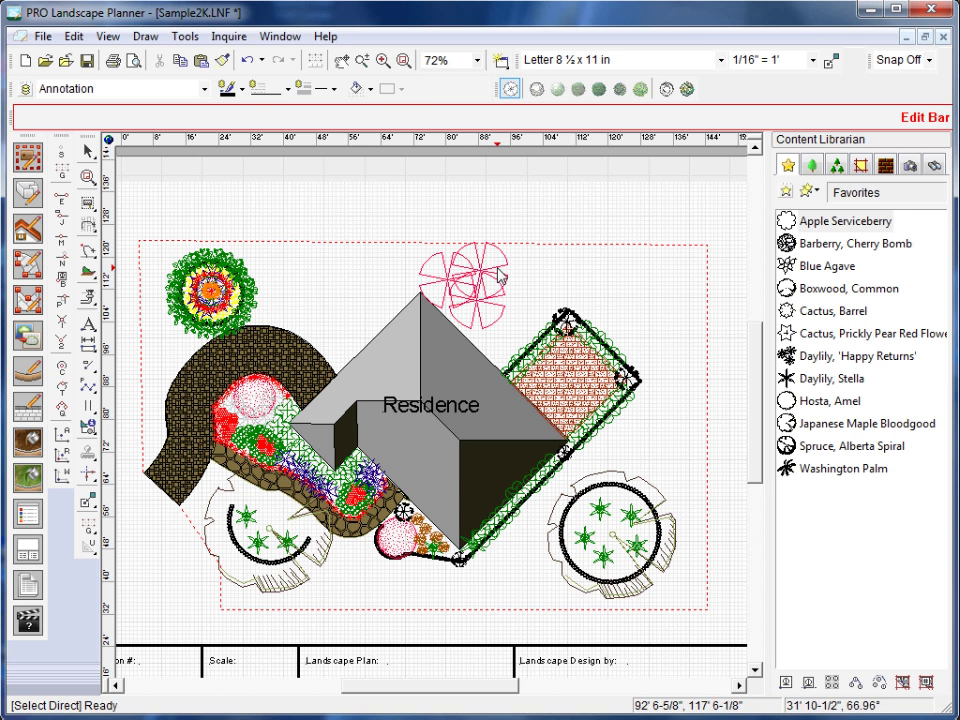
# Annotate the pink magnolia with a 'Magnolia, Saucer' name callout.
pyautogui.click(494, 276)
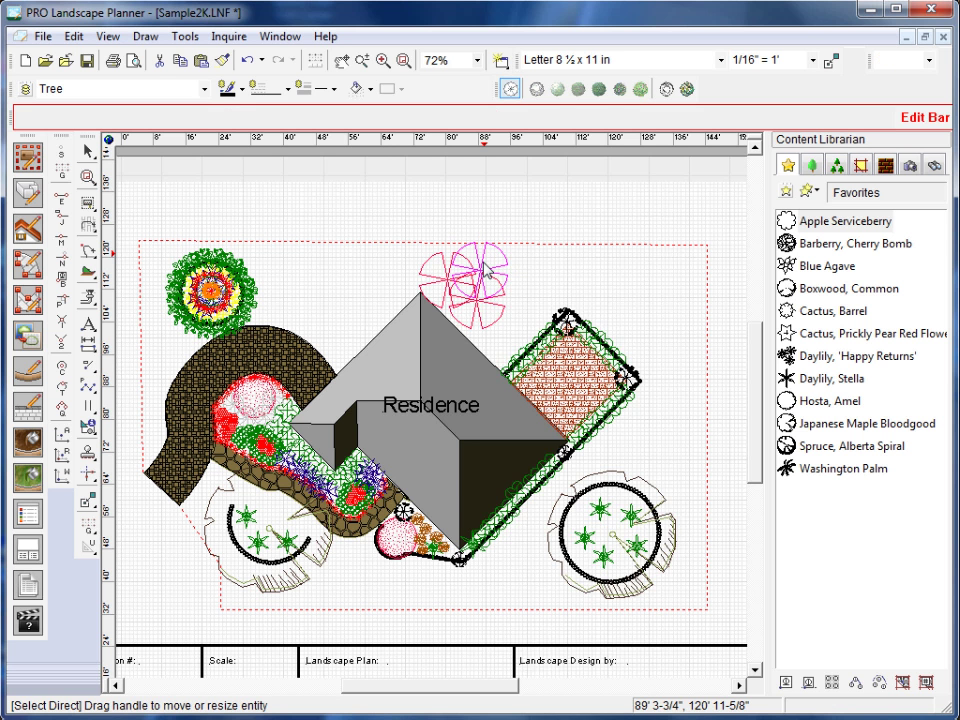
pyautogui.rightClick(482, 253)
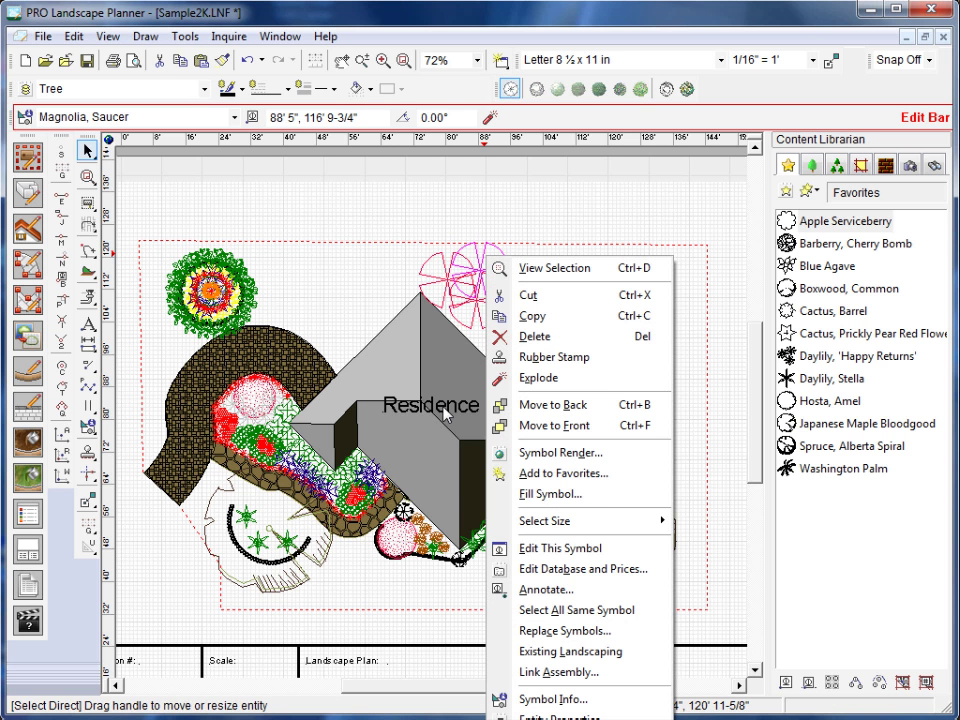
pyautogui.click(546, 590)
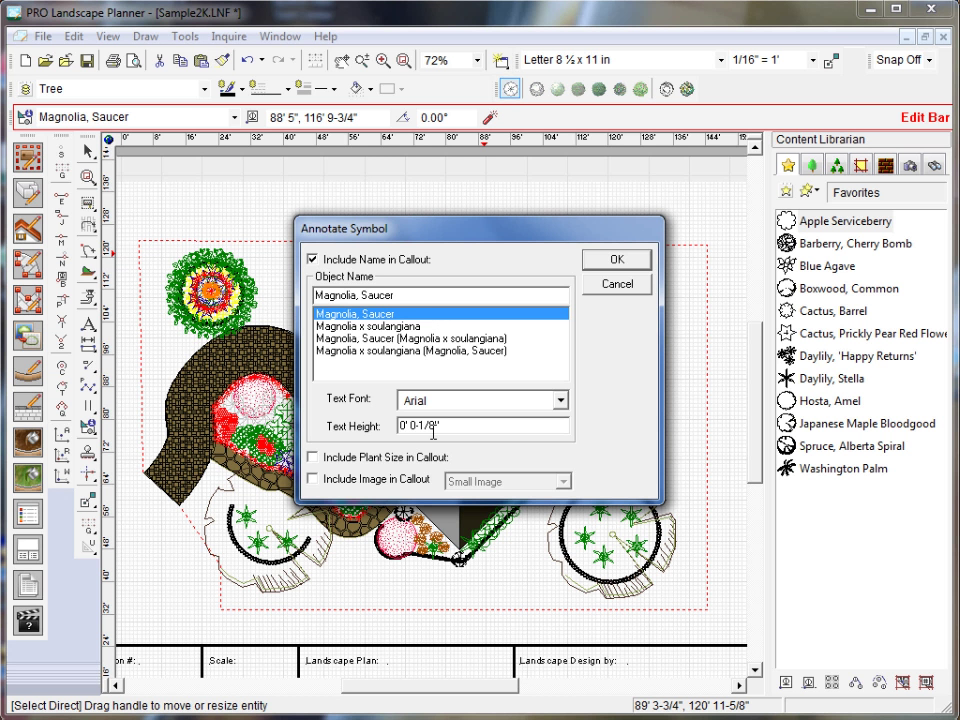
pyautogui.doubleClick(414, 293)
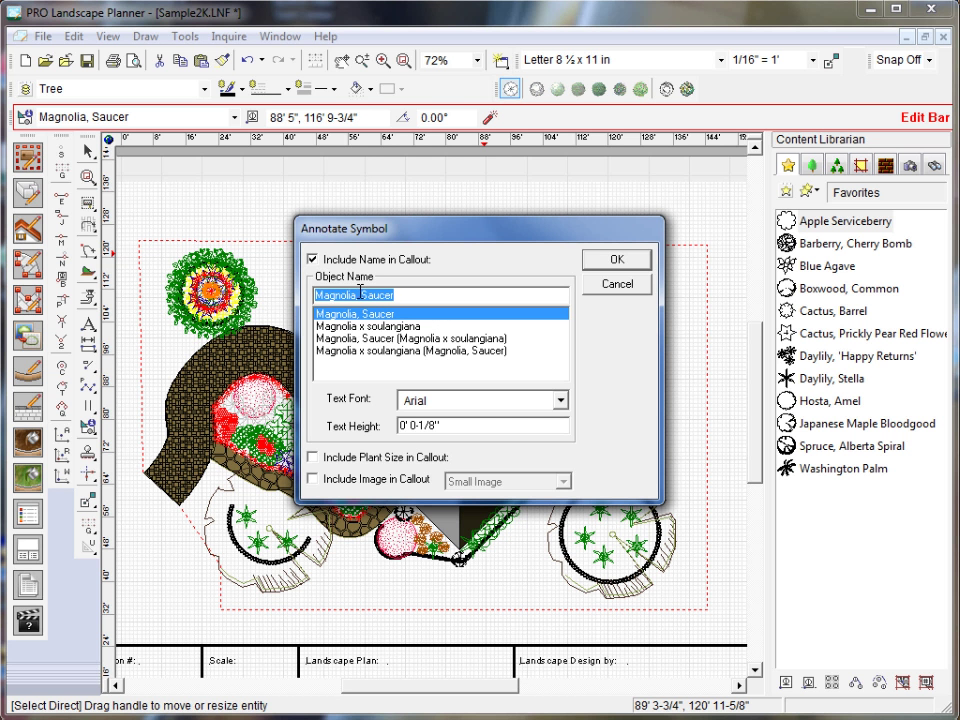
pyautogui.moveTo(362, 294); pyautogui.dragTo(414, 296)
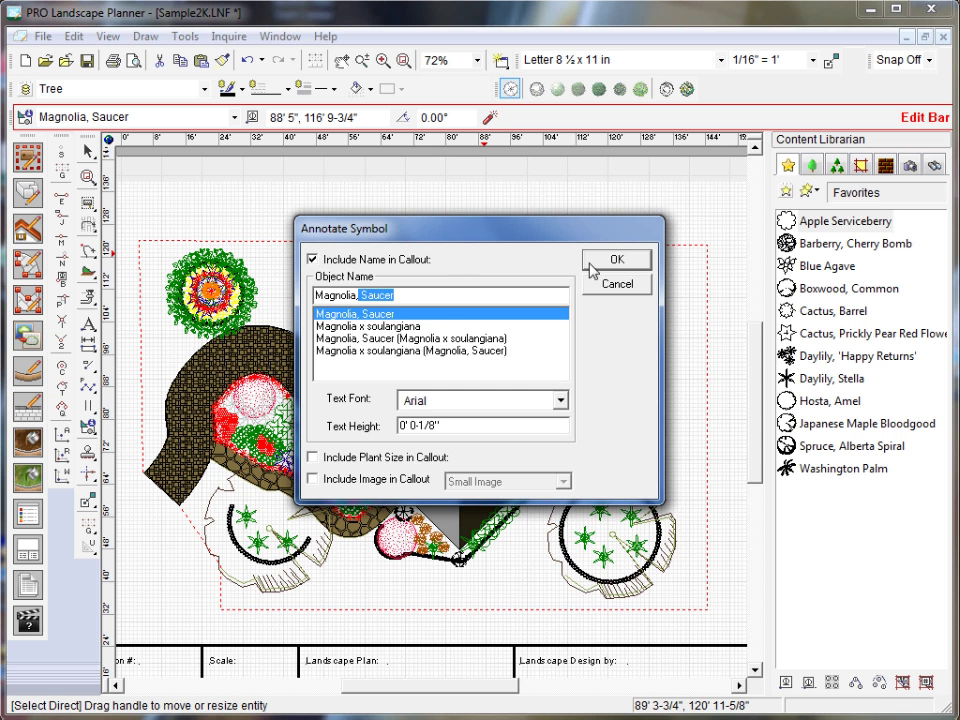
pyautogui.click(619, 264)
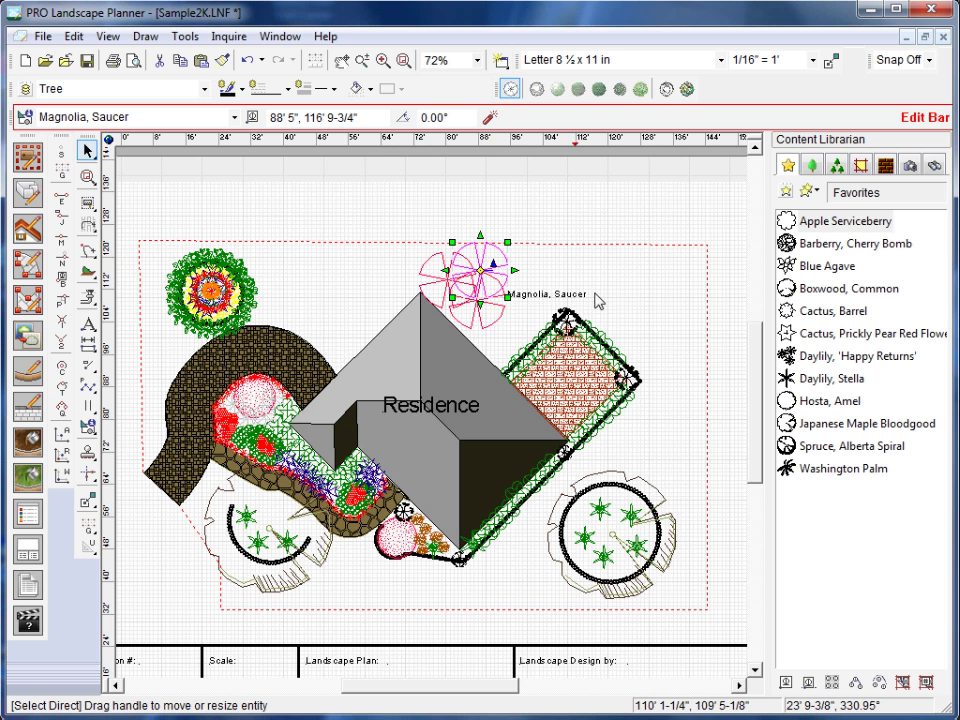
# Raise the Magnolia, Saucer label slightly higher beside the plant.
pyautogui.click(645, 285)
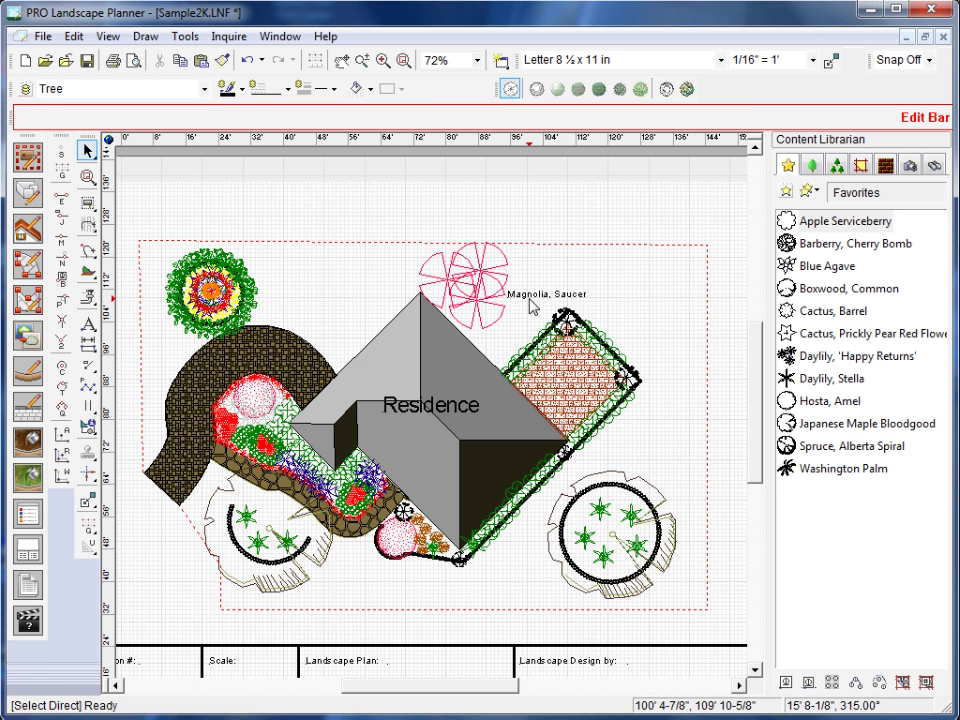
pyautogui.moveTo(530, 296); pyautogui.dragTo(535, 267)
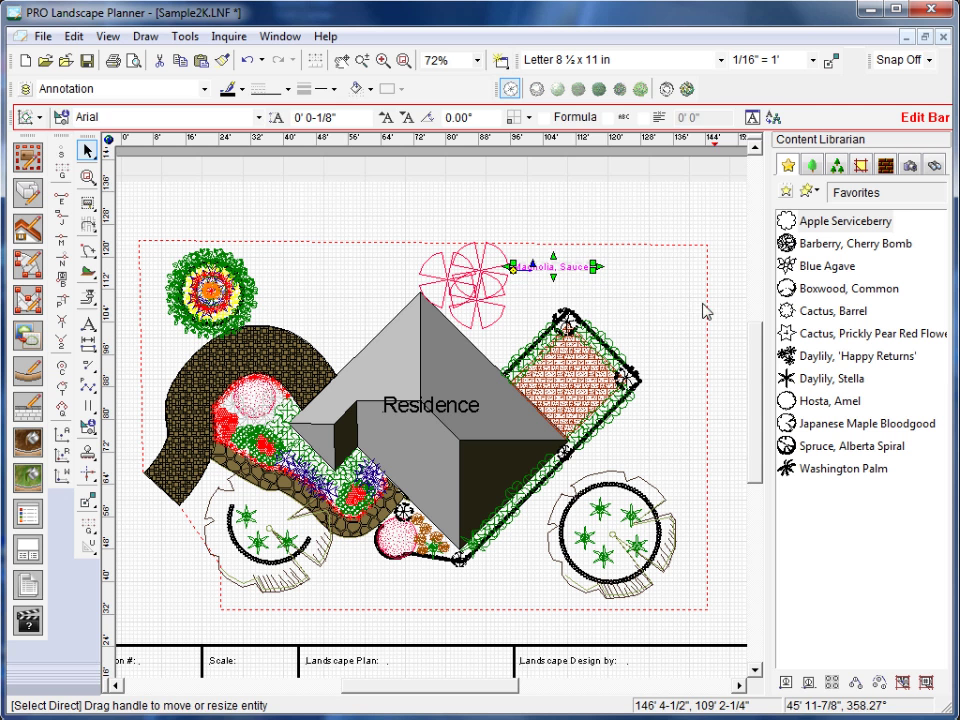
pyautogui.click(651, 324)
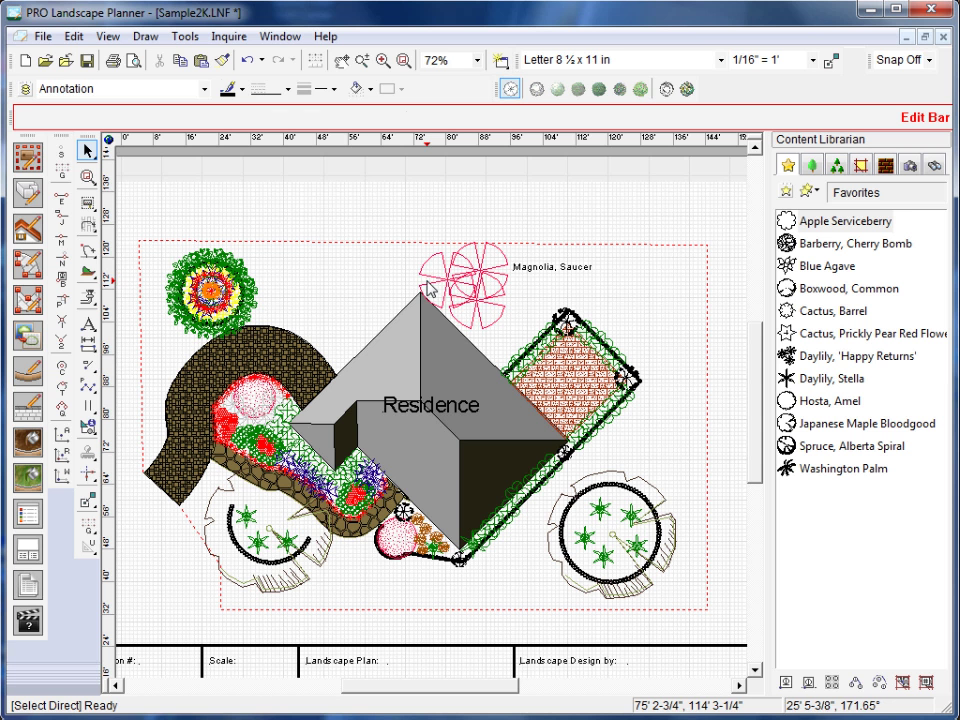
# Add a callout from the magnolia symbol to an up-left label reading 'Magnolia x soulangiana'.
pyautogui.click(430, 290)
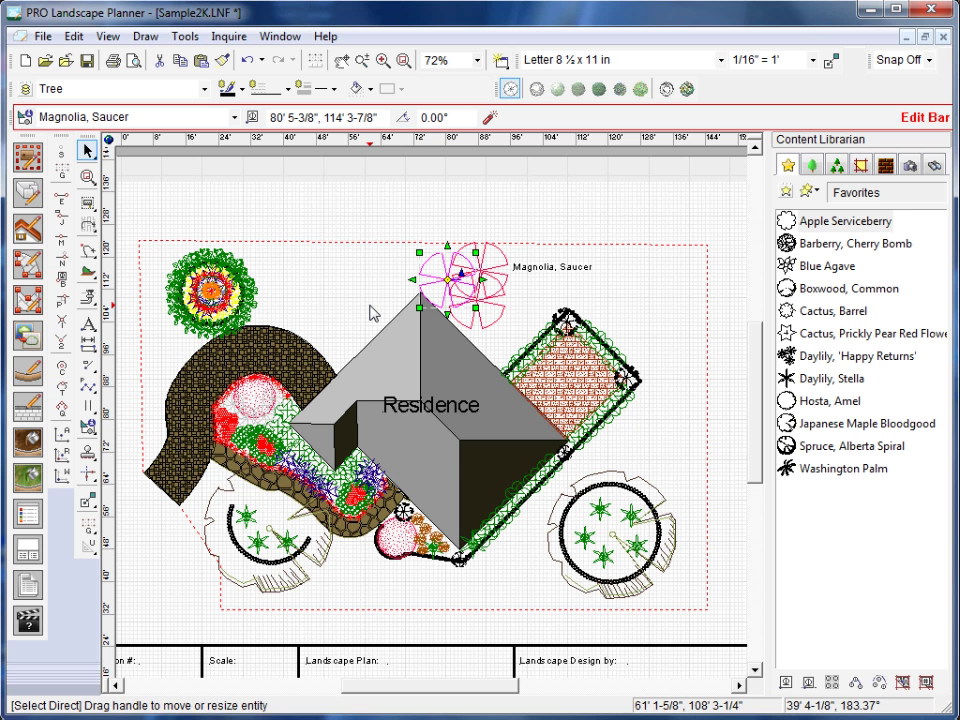
pyautogui.click(392, 296)
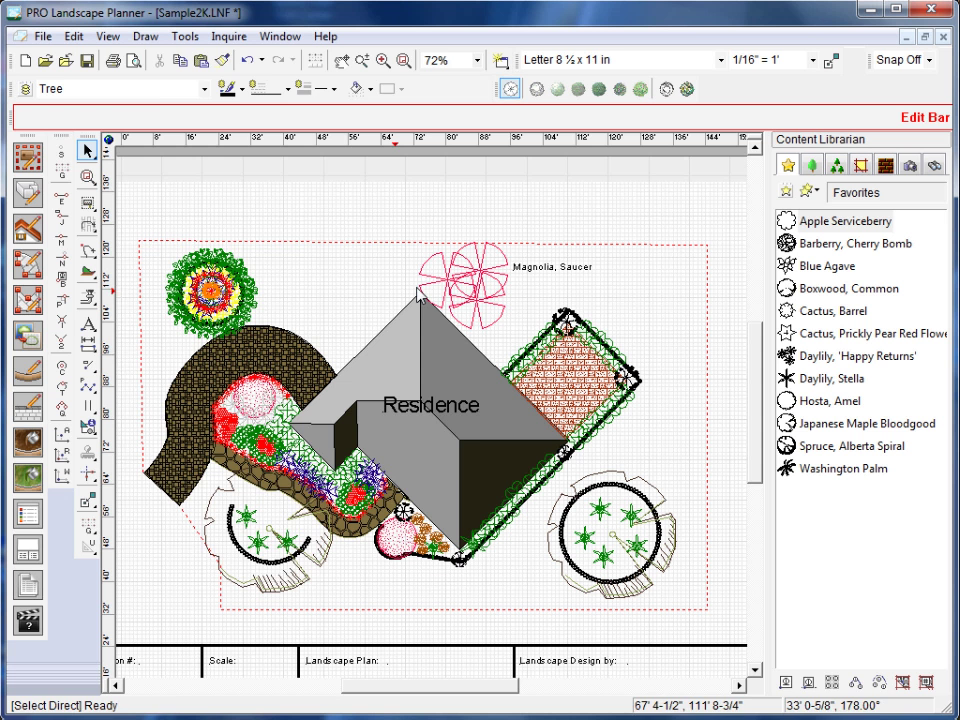
pyautogui.click(152, 39)
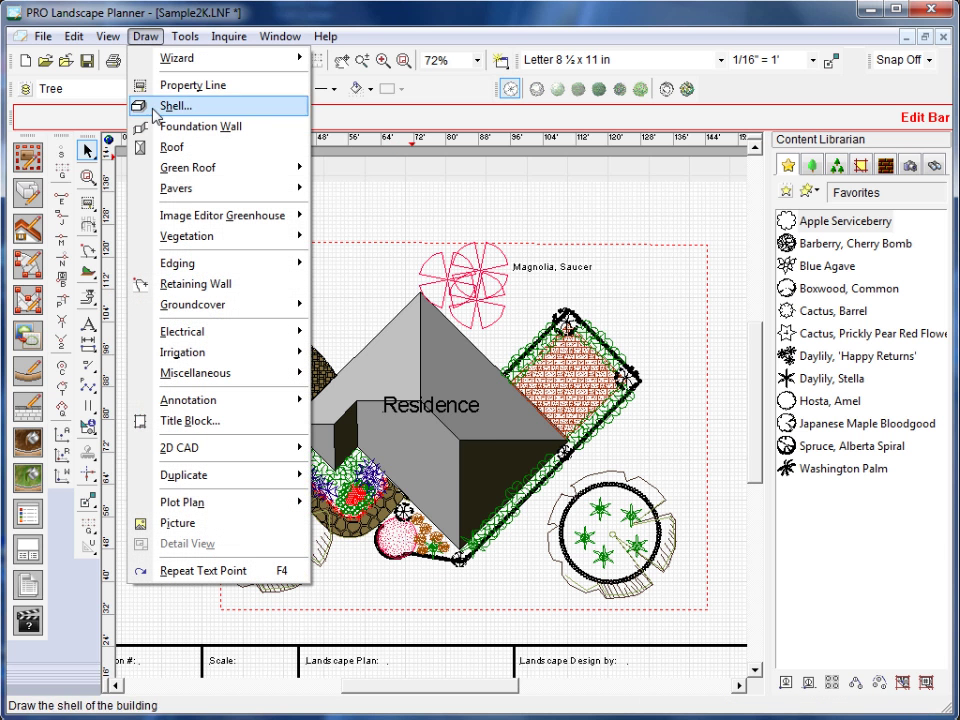
pyautogui.moveTo(190, 403)
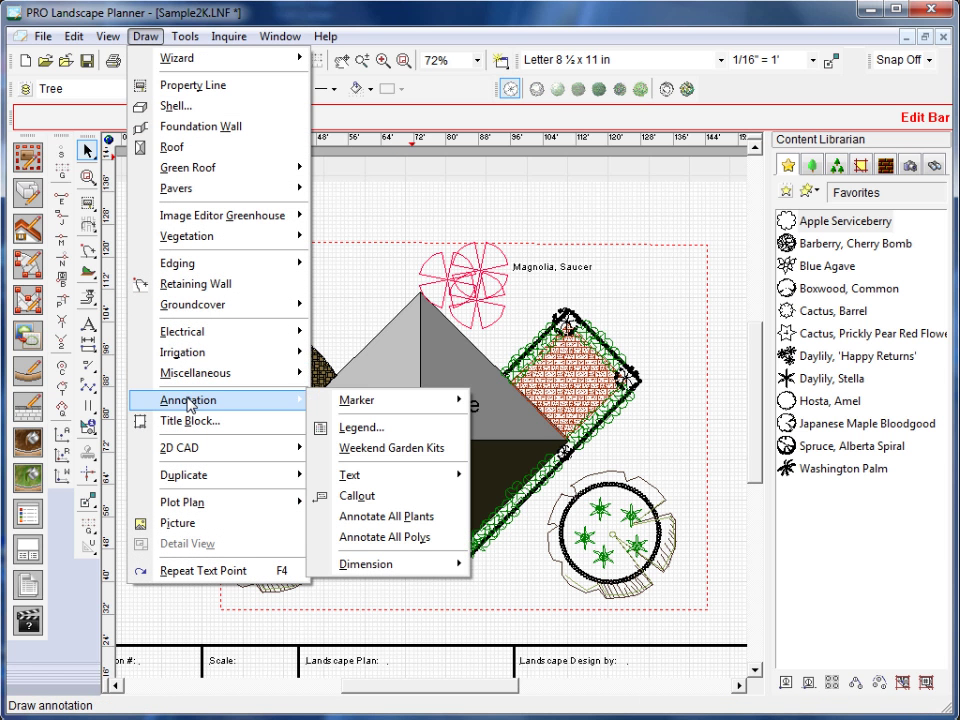
pyautogui.click(358, 496)
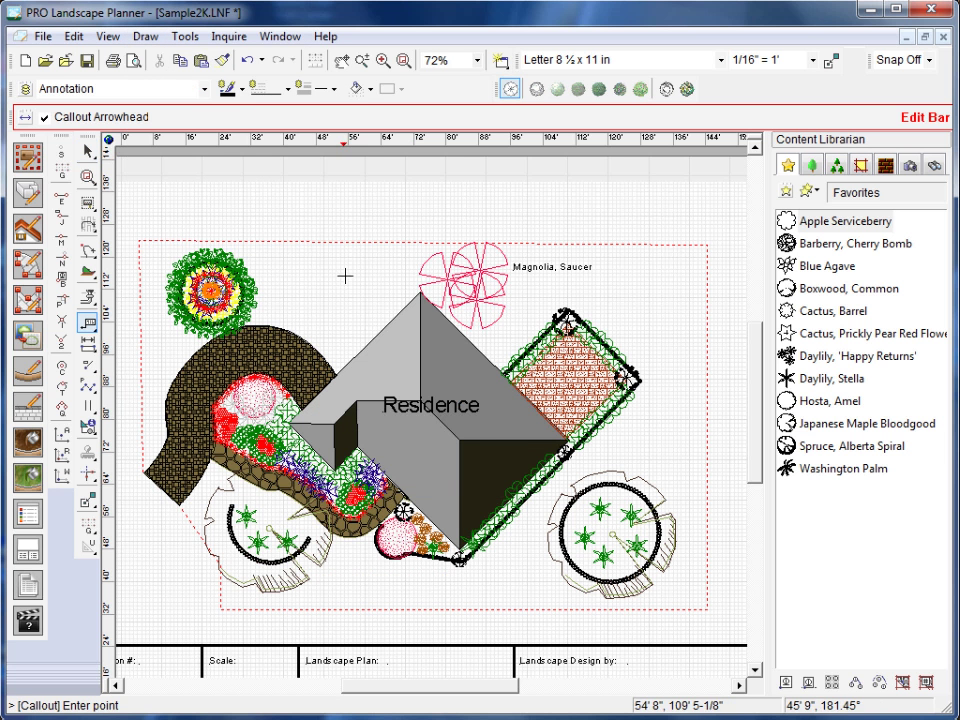
pyautogui.click(421, 268)
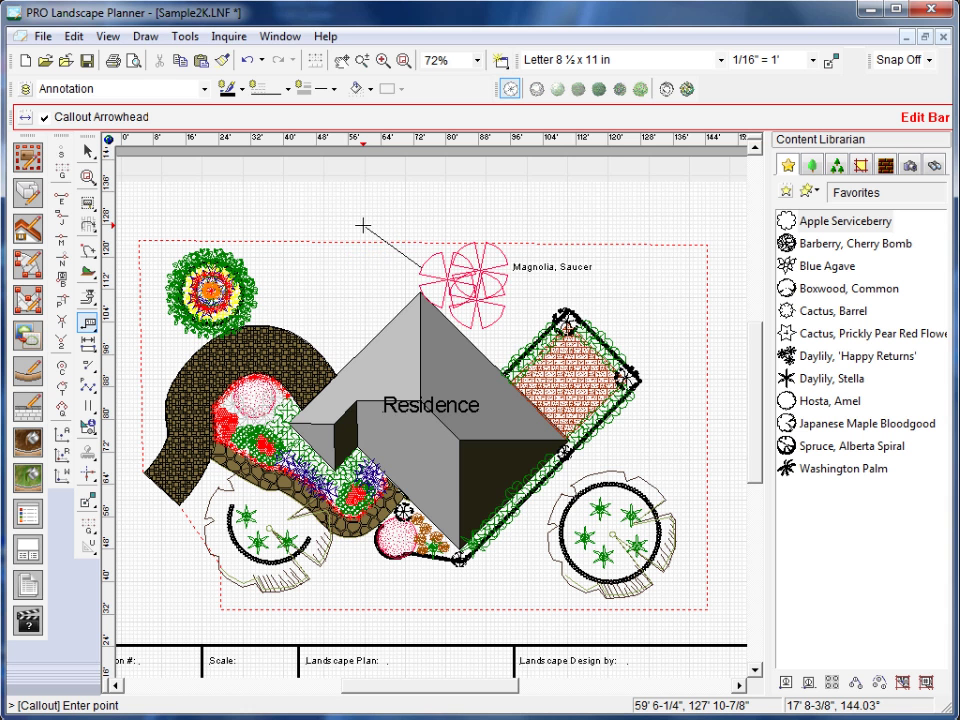
pyautogui.click(362, 226)
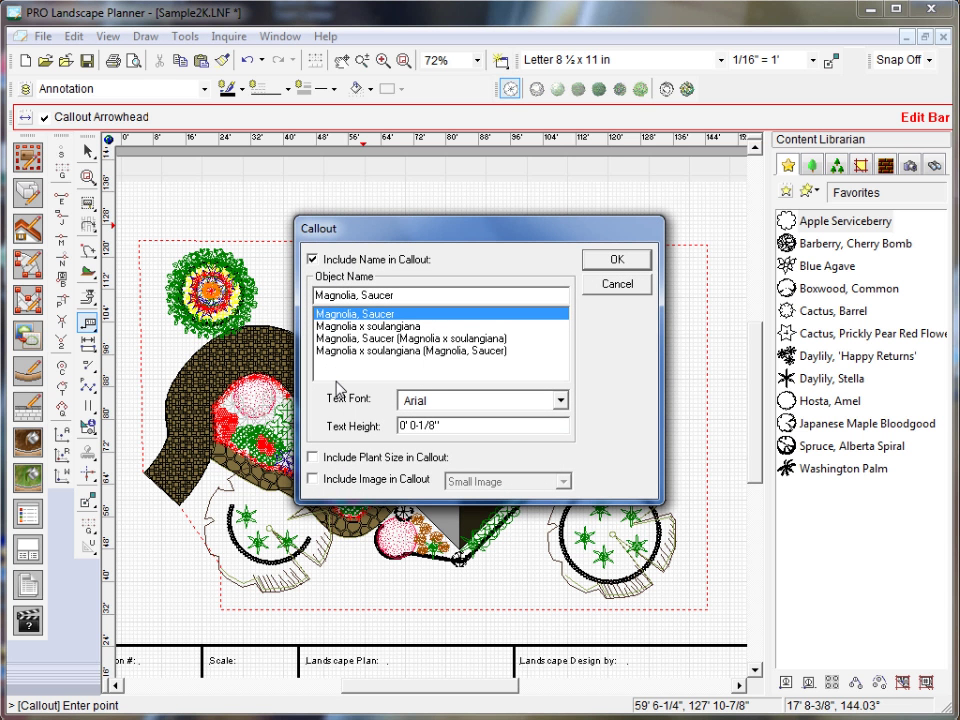
pyautogui.click(350, 326)
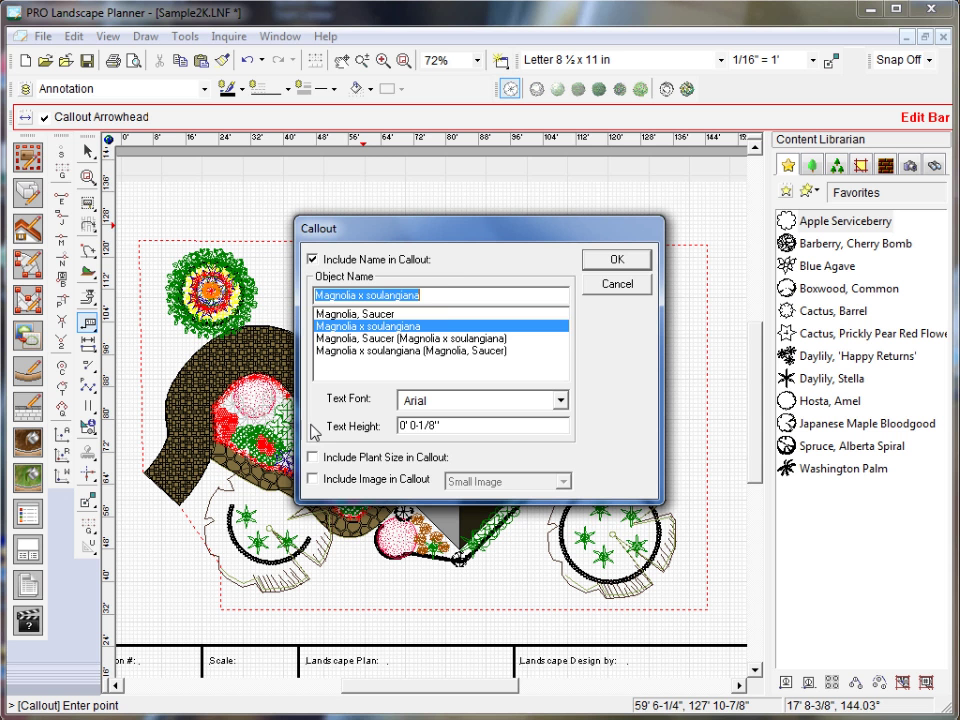
pyautogui.click(600, 265)
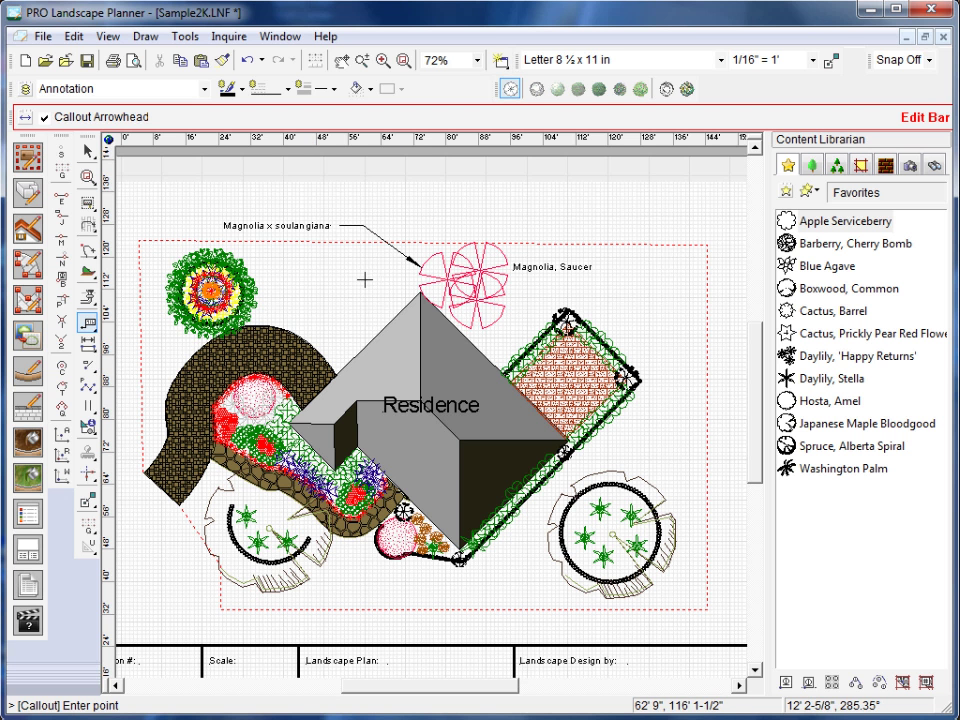
# End the callout command and nudge the arrow tip onto the magnolia symbol.
pyautogui.press('Escape')
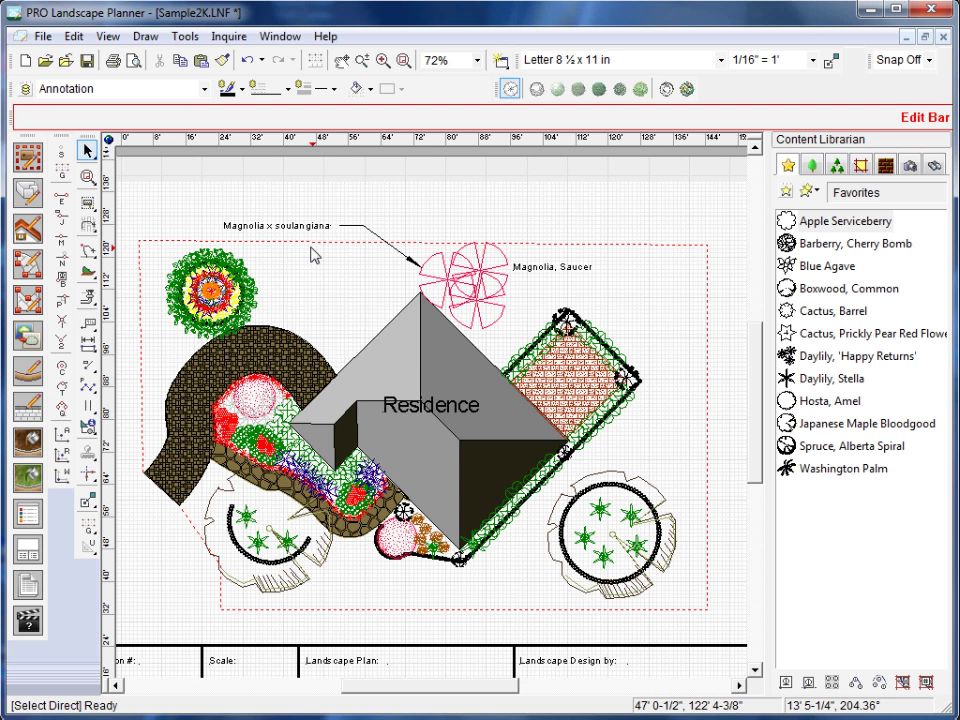
pyautogui.click(414, 264)
pyautogui.moveTo(414, 264)
pyautogui.mouseDown()
pyautogui.moveTo(422, 264)
pyautogui.moveTo(411, 240)
pyautogui.moveTo(421, 265)
pyautogui.moveTo(388, 227)
pyautogui.moveTo(428, 263)
pyautogui.moveTo(420, 264)
pyautogui.mouseUp()
# Deselect the finished callout and start placing another callout.
pyautogui.click(349, 292)
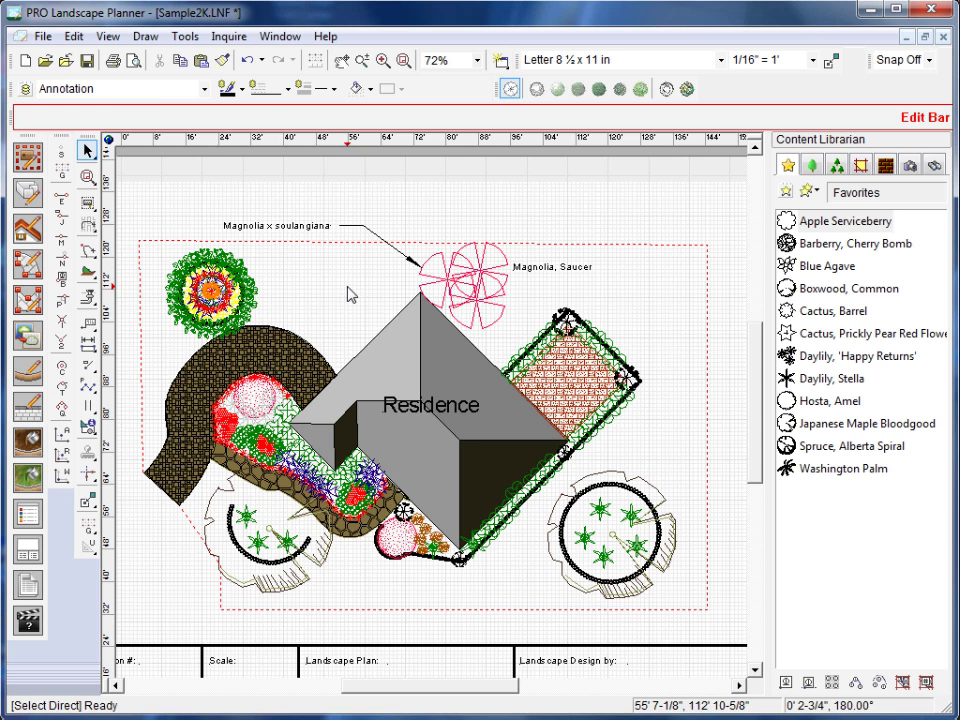
pyautogui.click(145, 36)
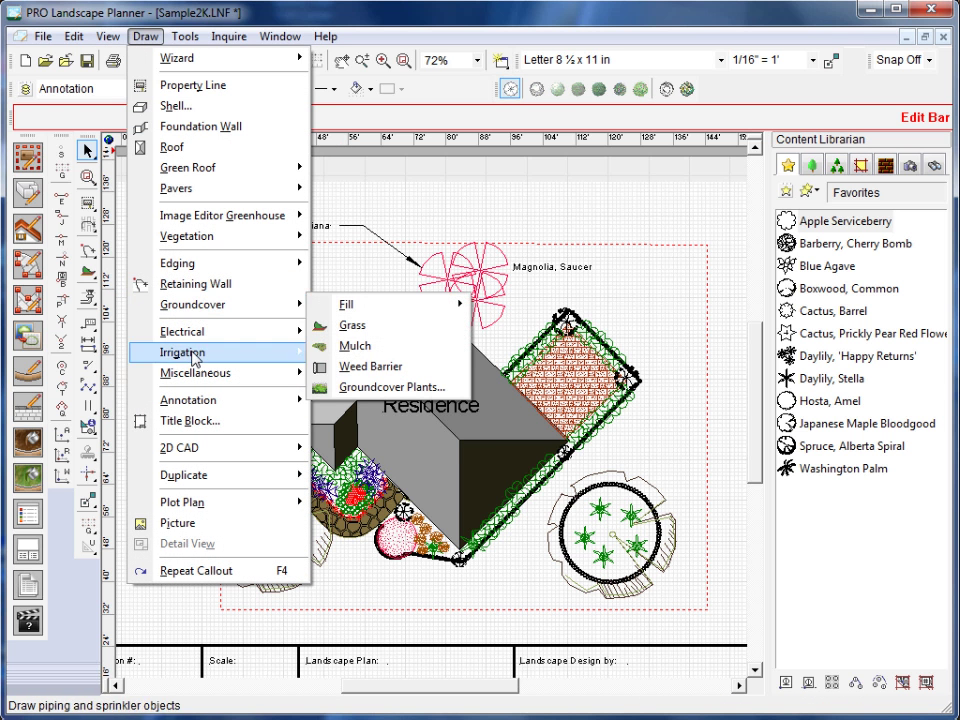
pyautogui.moveTo(194, 405)
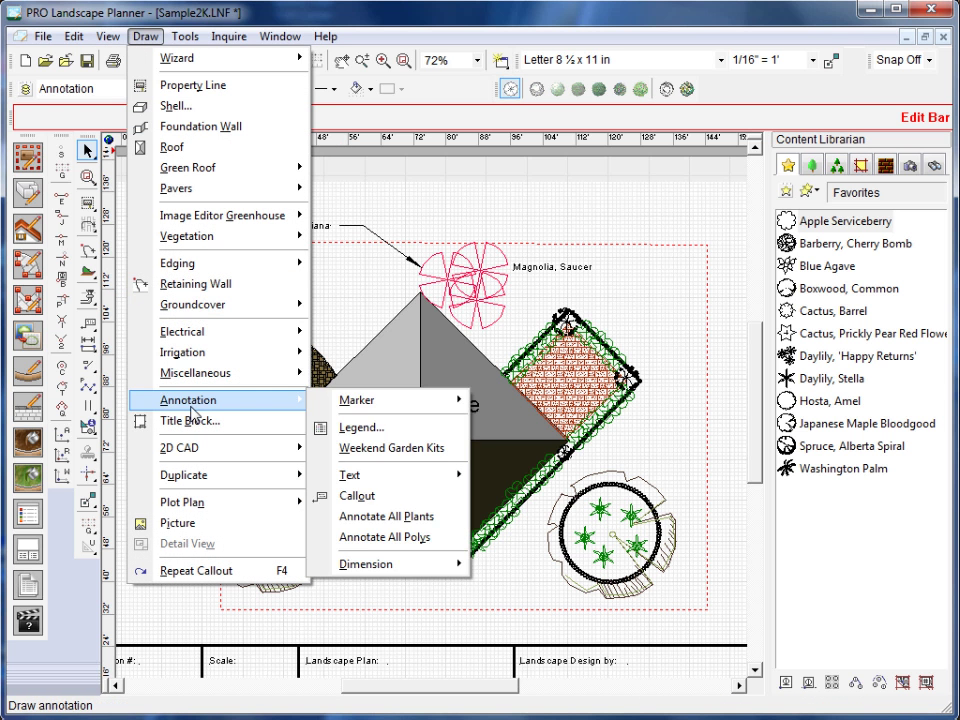
pyautogui.click(360, 497)
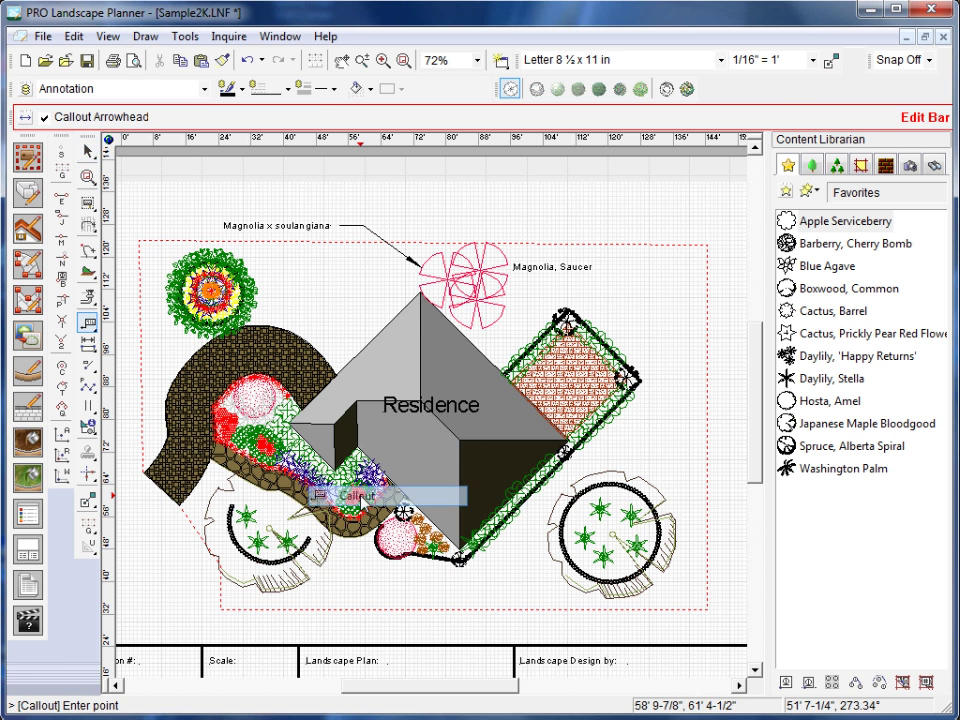
# Review the callout's label font and arrowhead format settings, closing without changes.
pyautogui.click(22, 118)
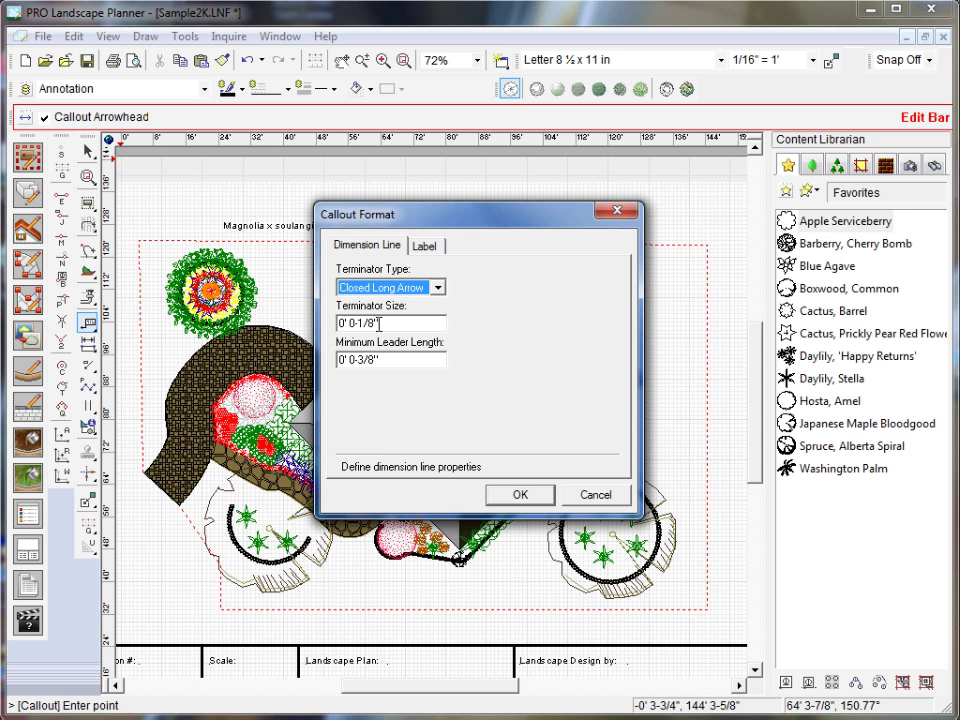
pyautogui.click(425, 246)
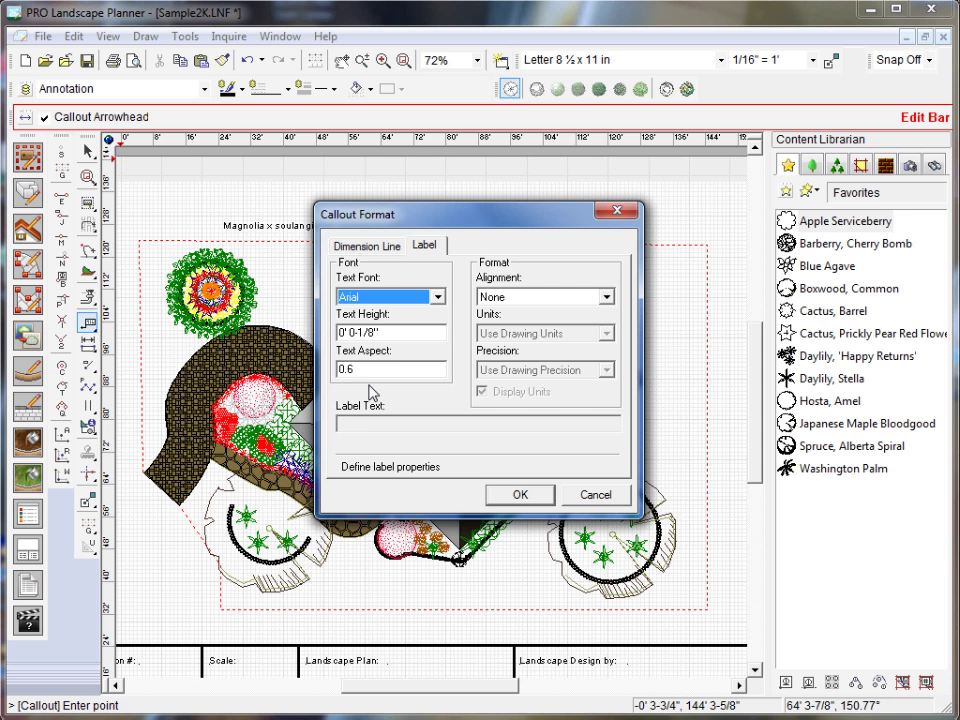
pyautogui.click(351, 248)
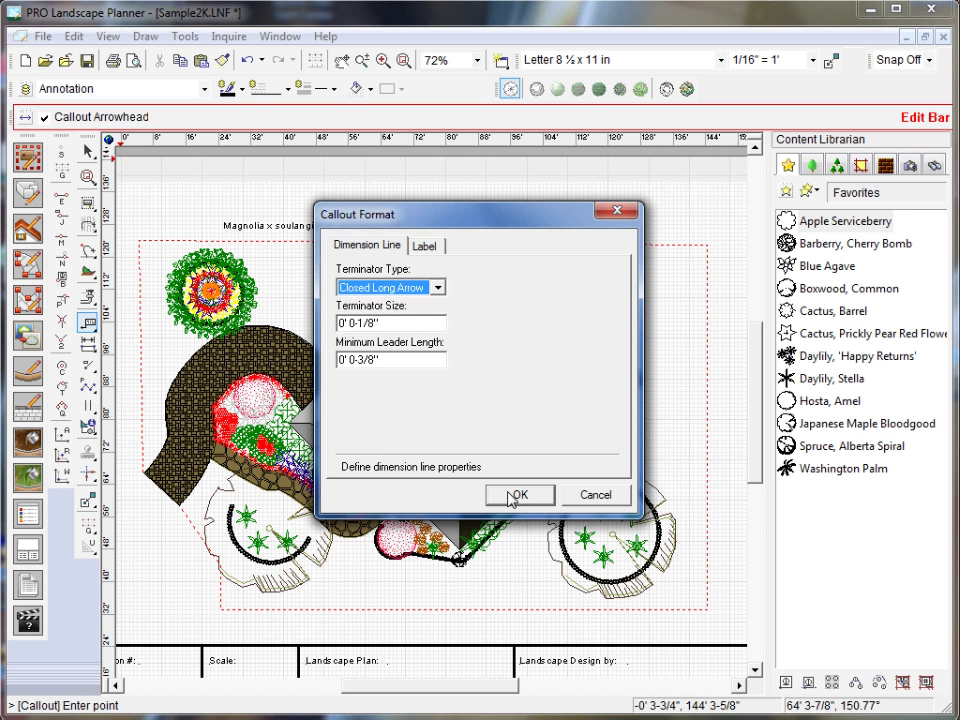
pyautogui.click(423, 247)
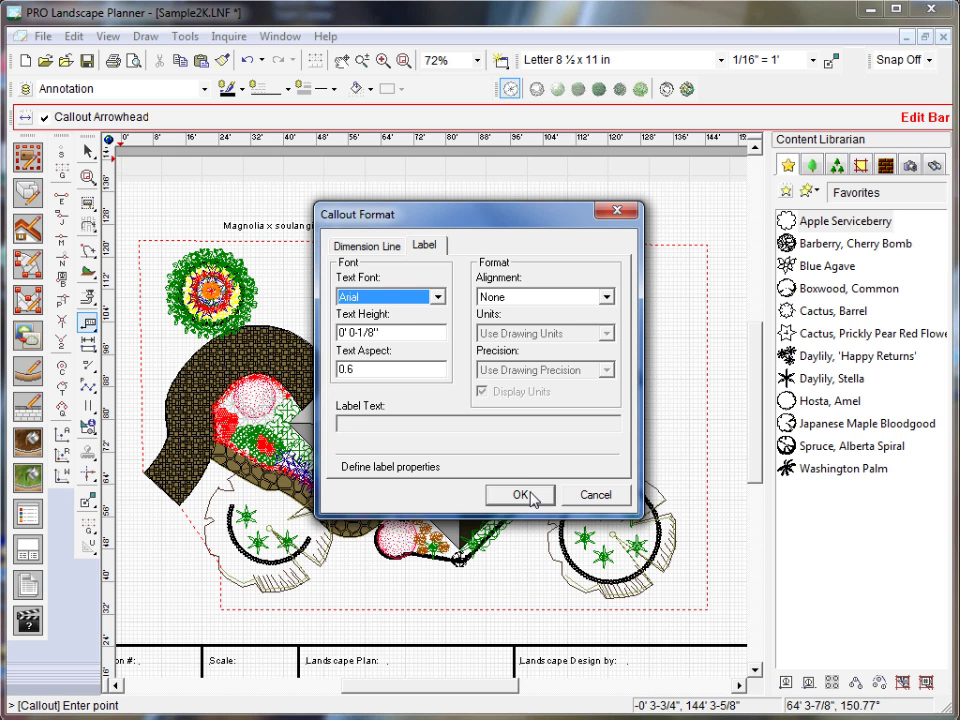
pyautogui.click(593, 497)
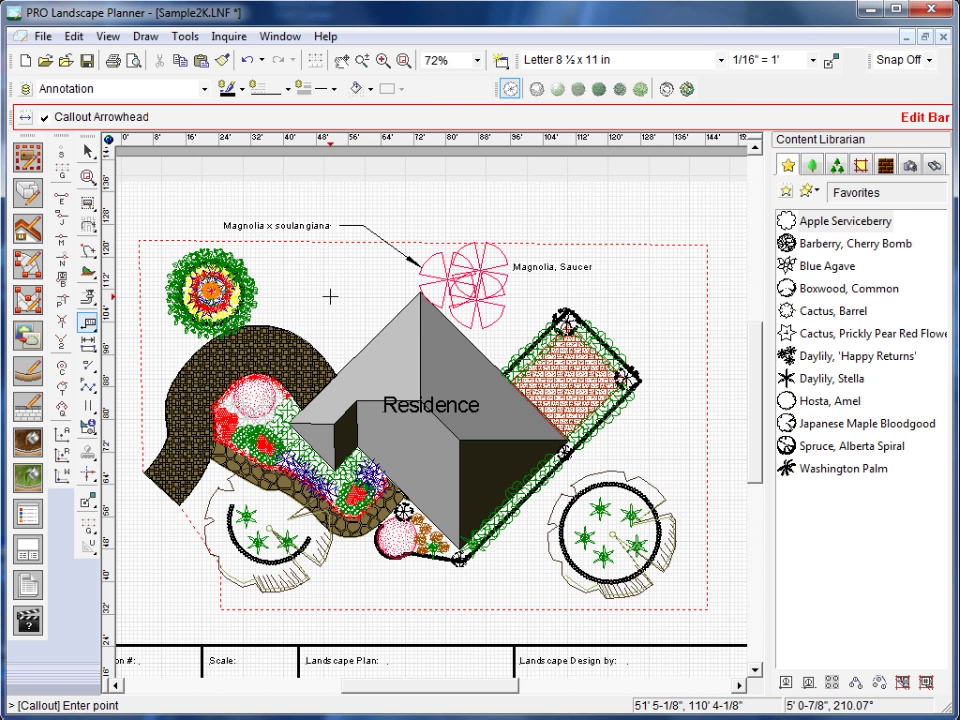
# Turn on Endpoint Snap, browse the Dimension flyout, and cancel the pending callout.
pyautogui.click(62, 198)
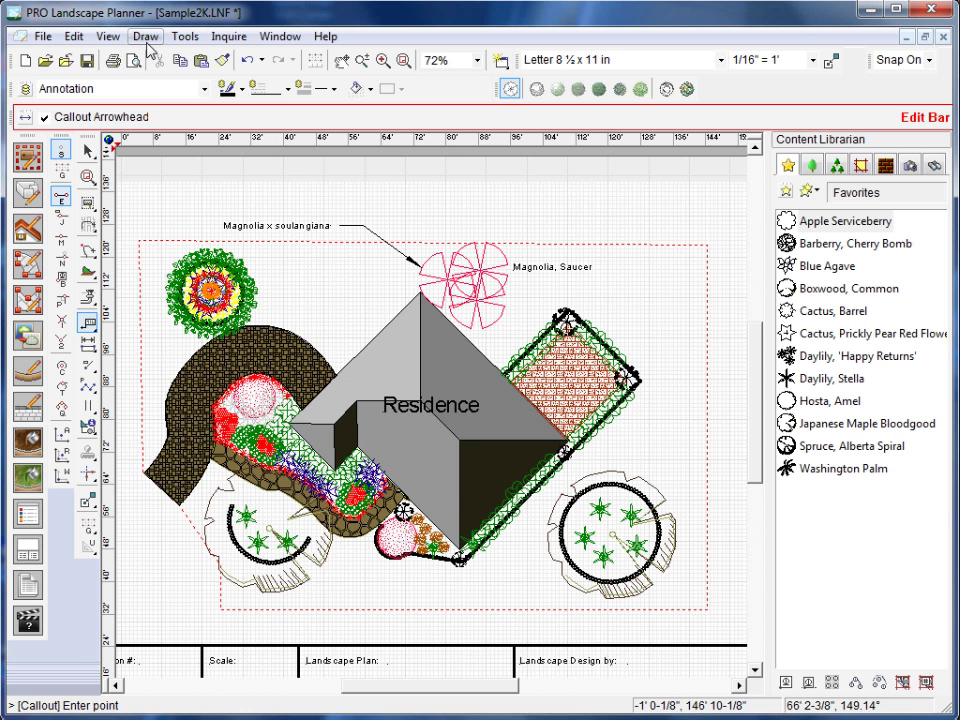
pyautogui.click(146, 38)
pyautogui.moveTo(170, 402)
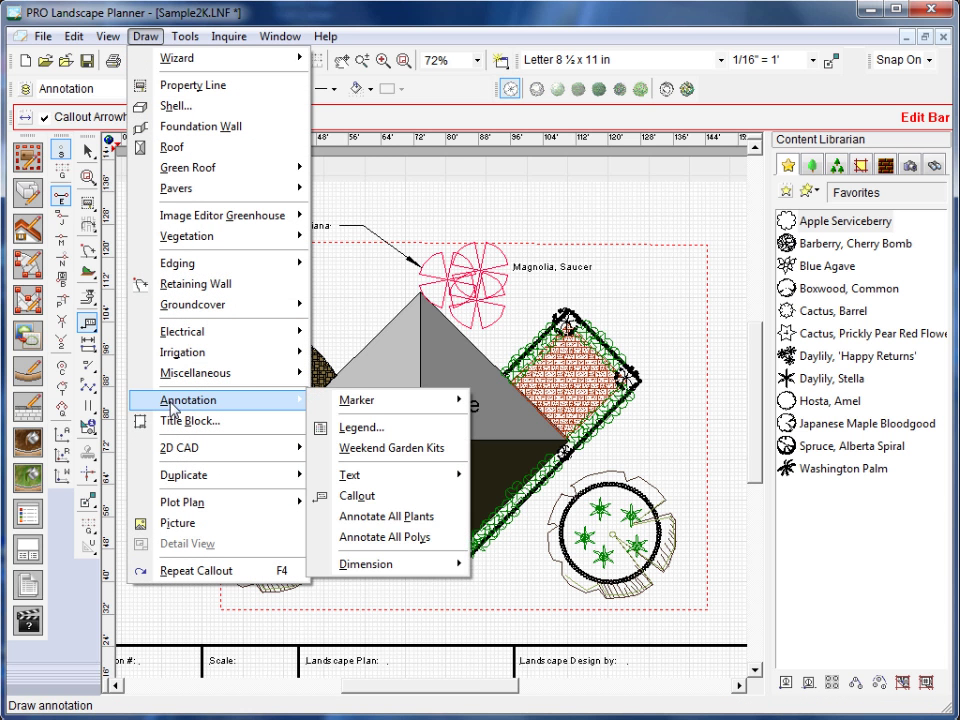
pyautogui.moveTo(350, 565)
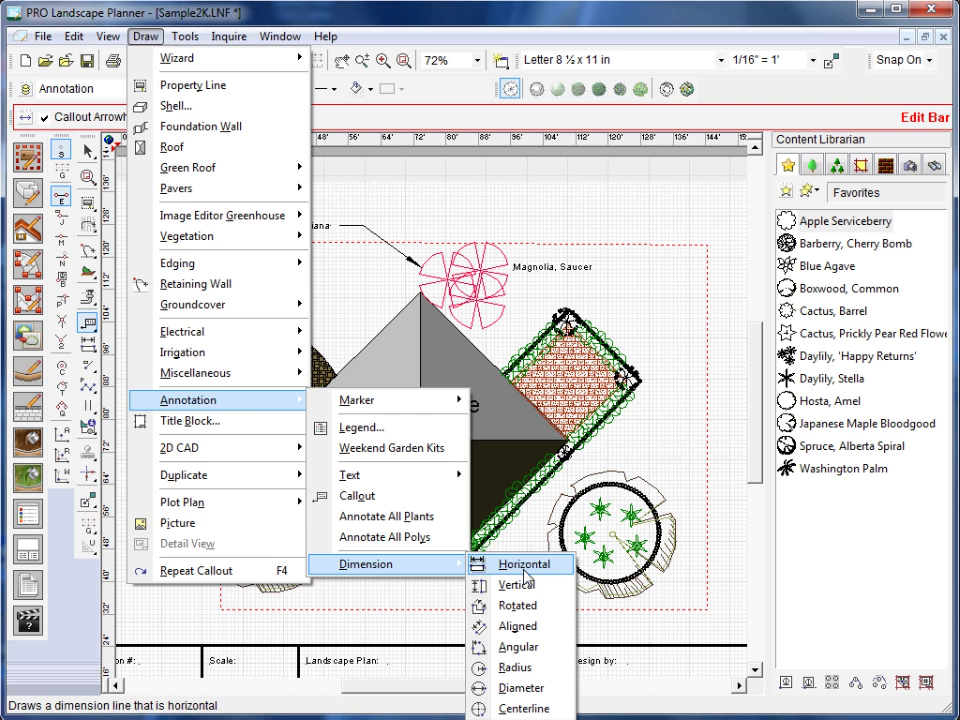
pyautogui.click(548, 209)
pyautogui.press('Escape')
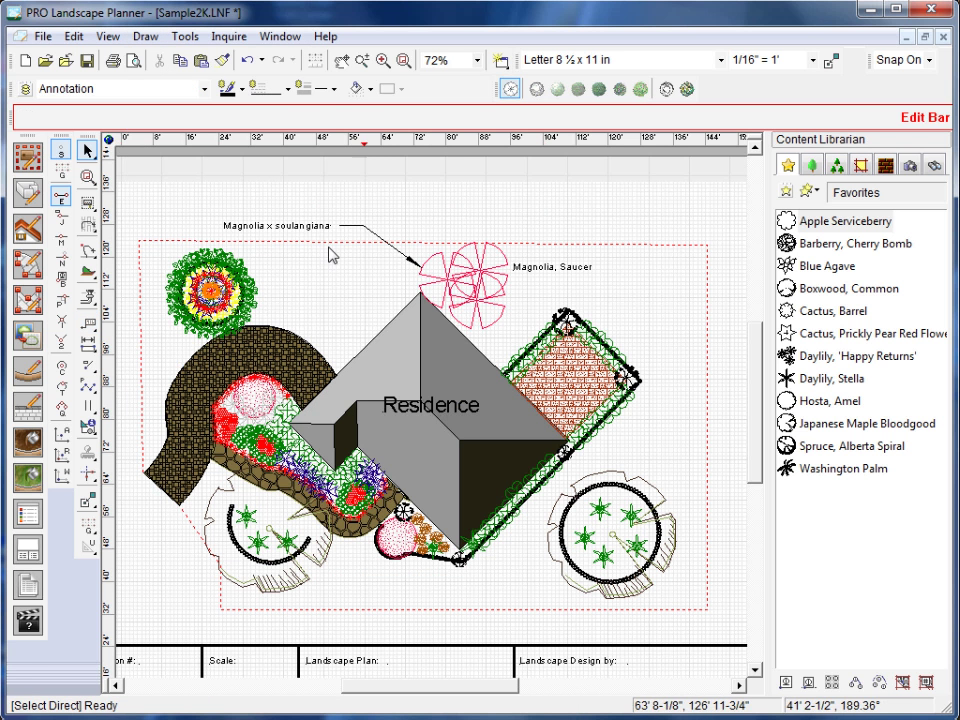
# Draw a 140' 0" horizontal dimension across the boundary's top edge, corner to corner.
pyautogui.click(90, 345)
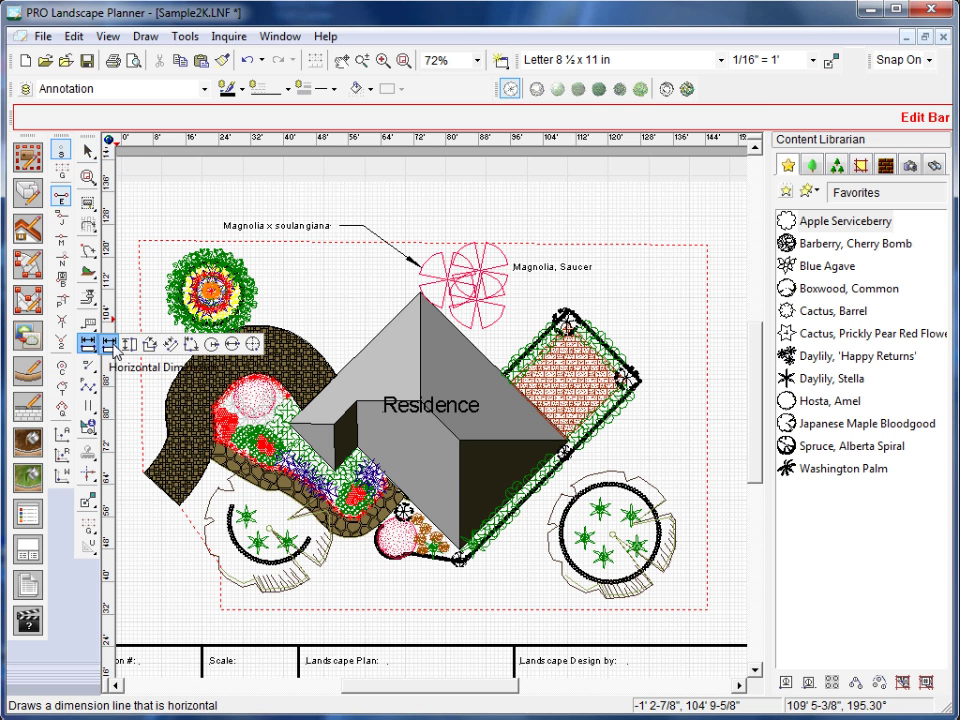
pyautogui.click(114, 346)
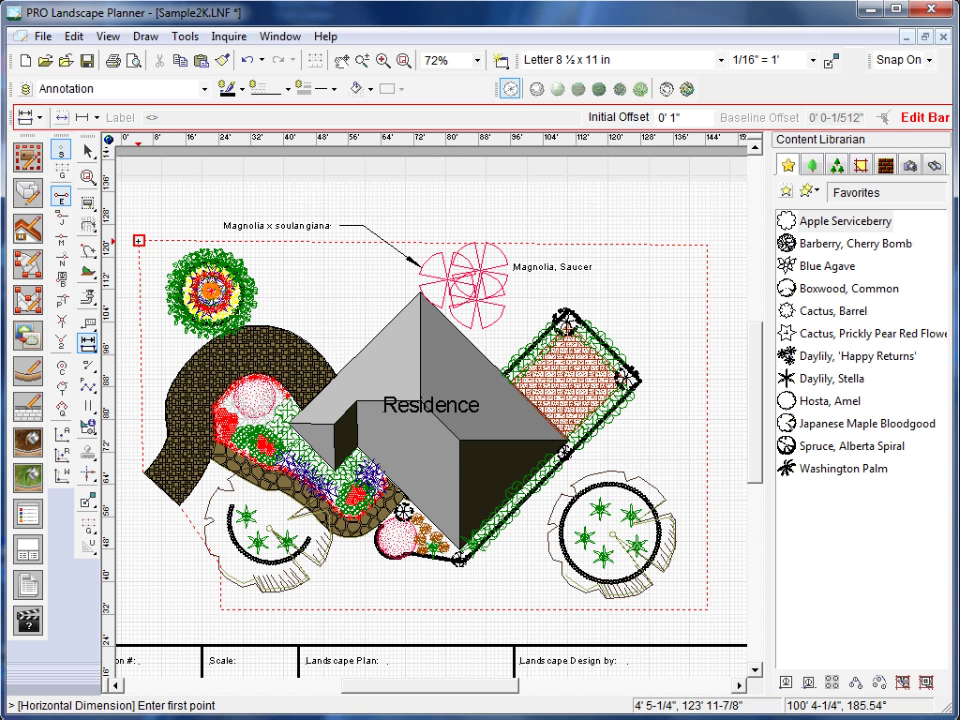
pyautogui.click(139, 240)
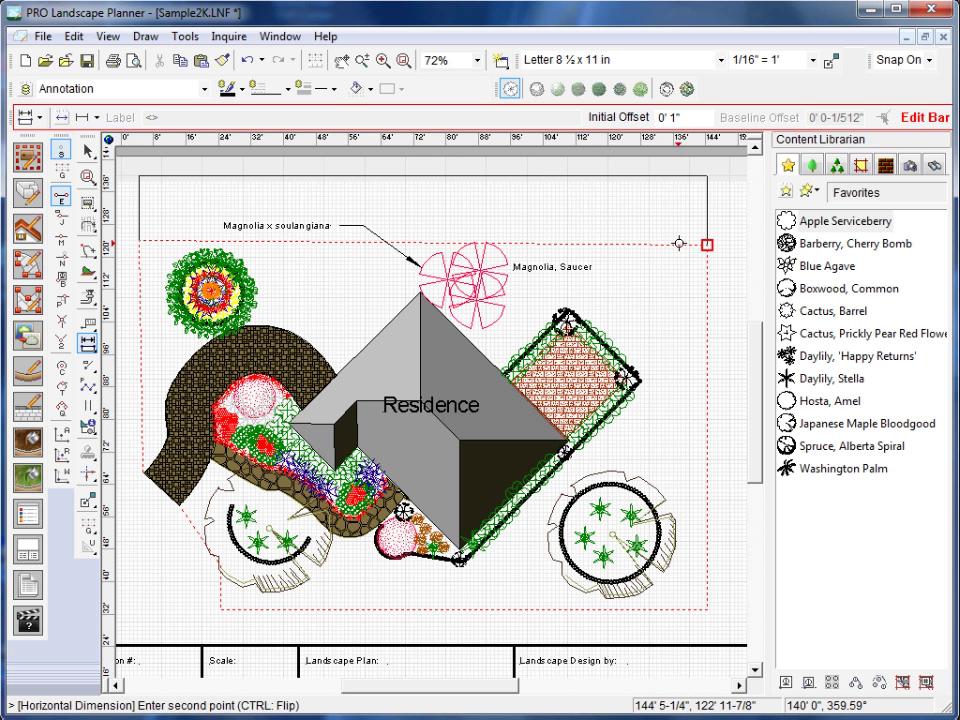
pyautogui.click(697, 247)
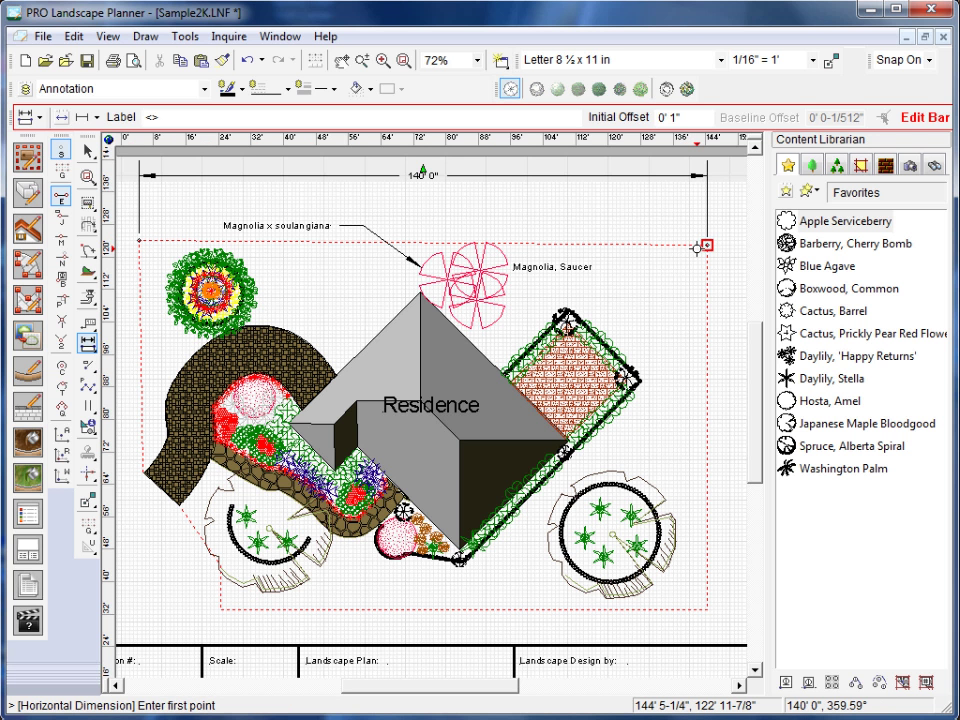
pyautogui.press('Escape')
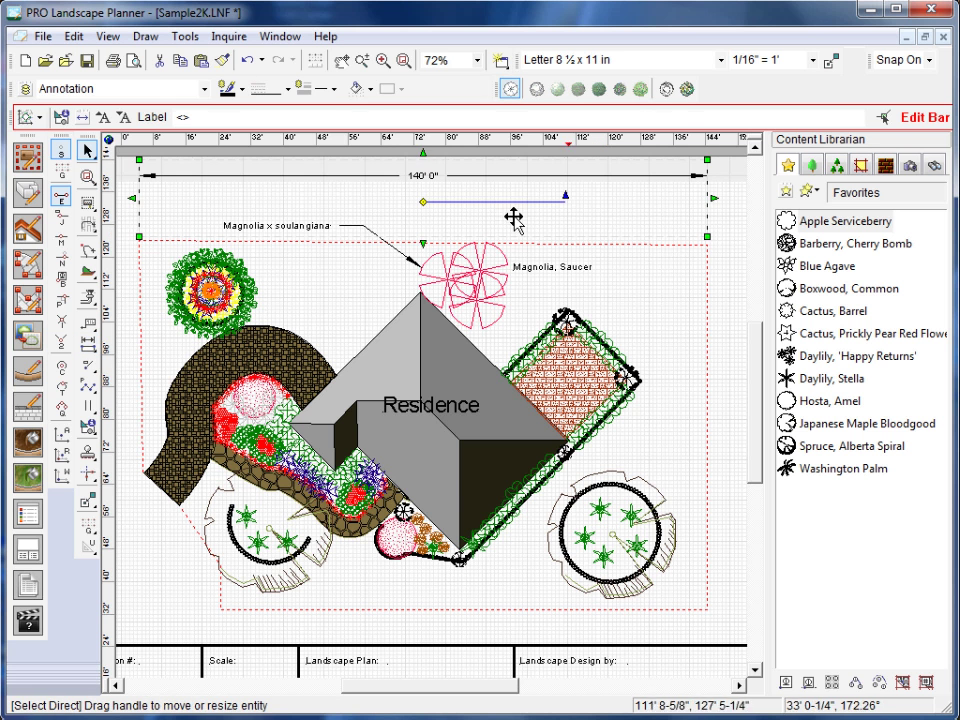
# Pan and zoom so the dimension, callouts and house fill the canvas.
pyautogui.moveTo(423, 155); pyautogui.dragTo(435, 420)
pyautogui.scroll(-2, 422, 161)
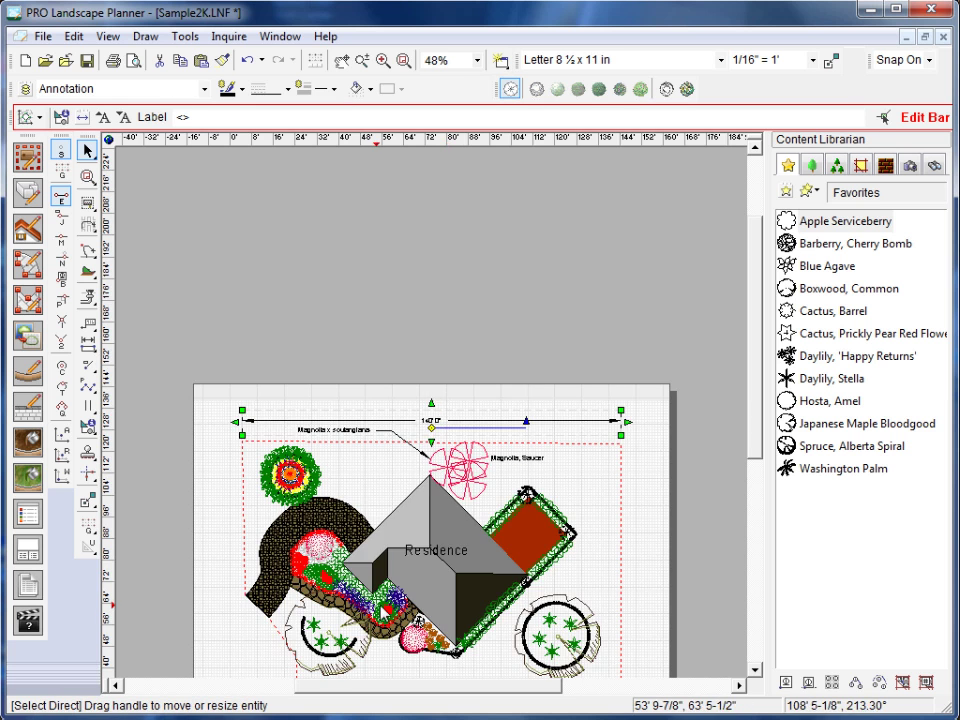
pyautogui.scroll(3, 456, 521)
pyautogui.scroll(-2, 456, 514)
pyautogui.scroll(1, 596, 488)
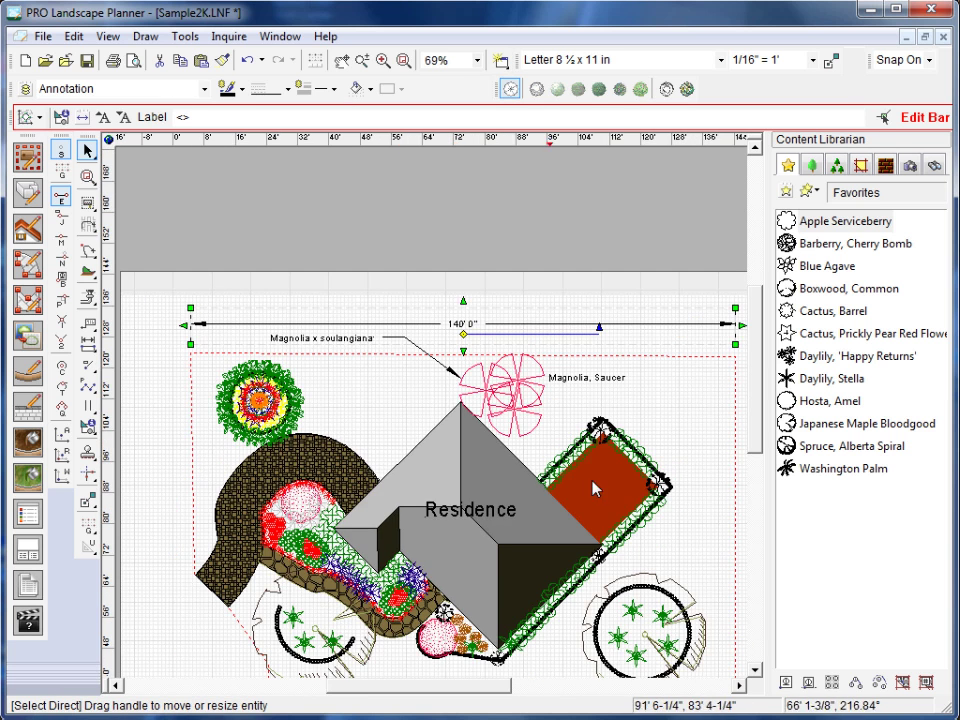
pyautogui.scroll(-3, 754, 405)
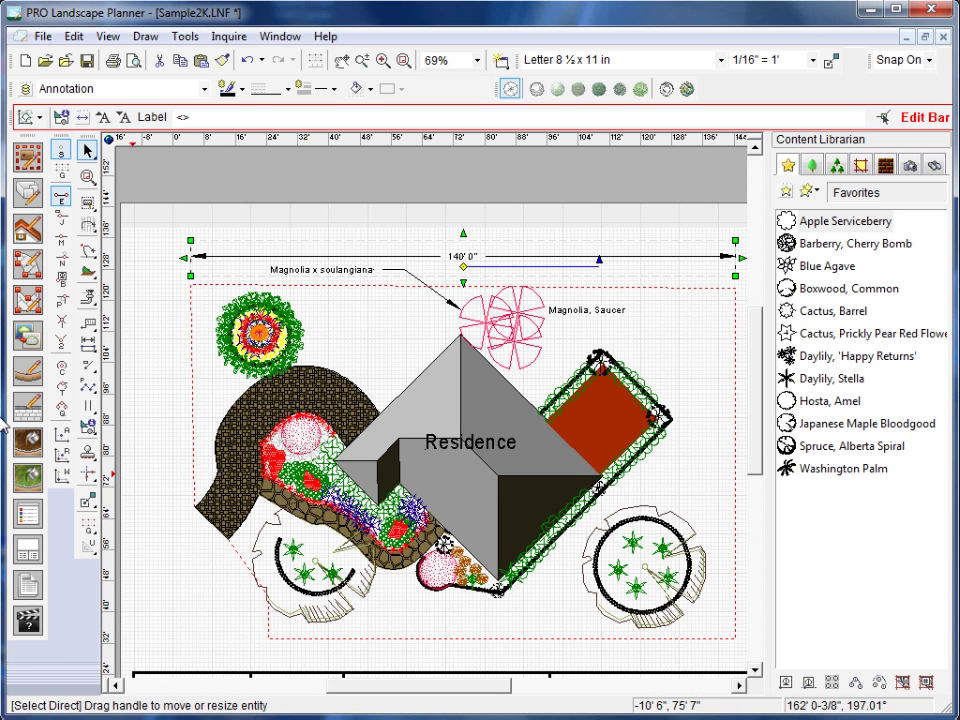
# Add a 57' 0" vertical dimension from the top-left property corner to the paver corner, offset left.
pyautogui.click(90, 345)
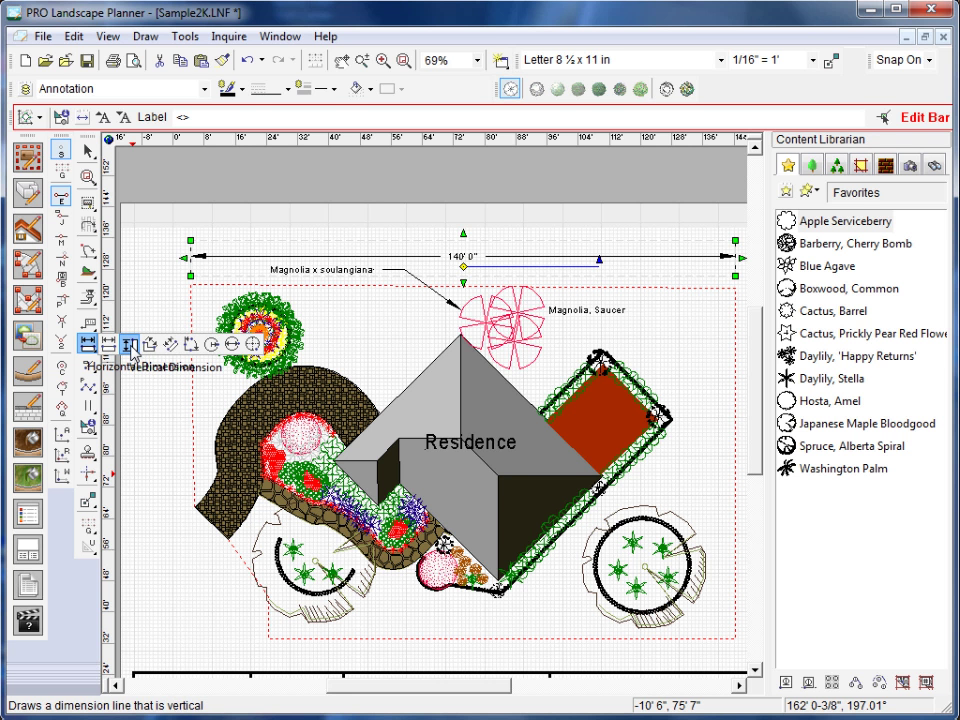
pyautogui.click(131, 345)
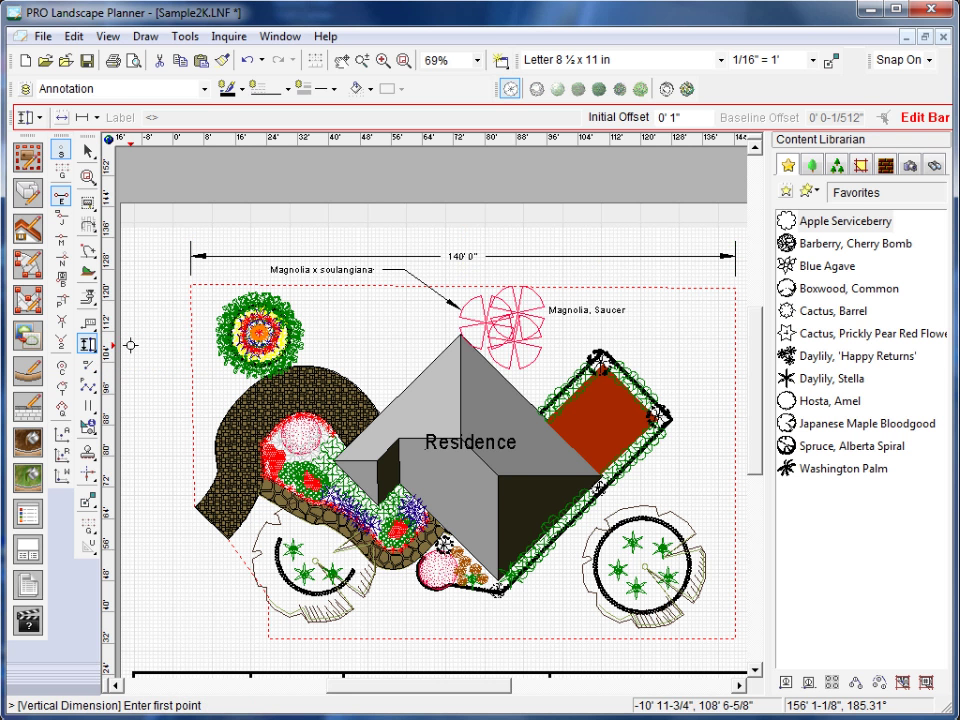
pyautogui.click(191, 284)
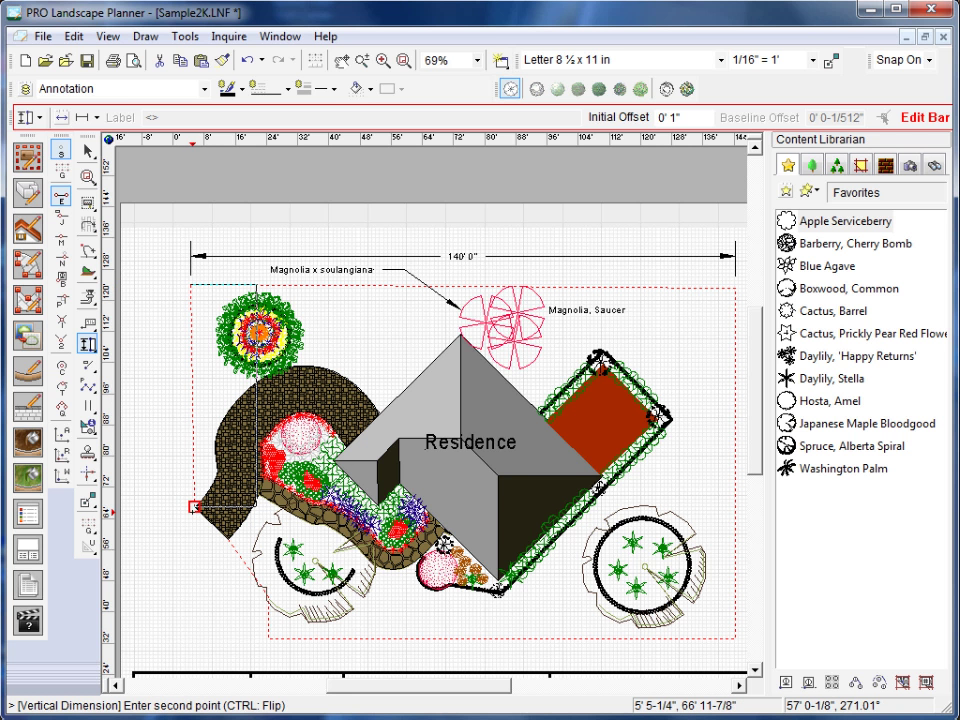
pyautogui.click(194, 507)
pyautogui.press('Escape')
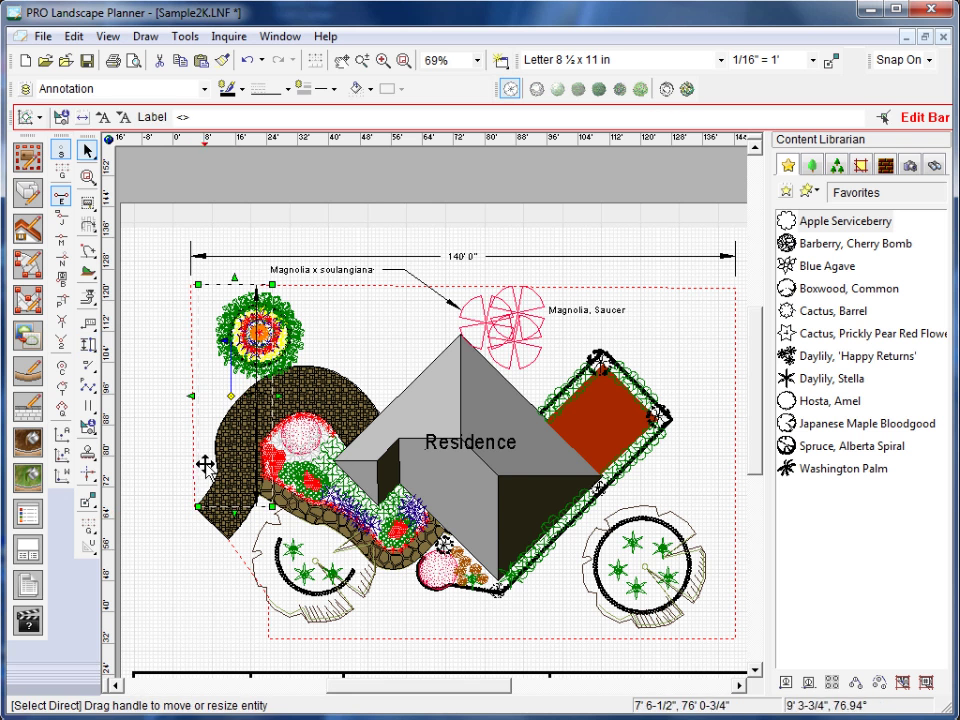
pyautogui.moveTo(190, 396); pyautogui.dragTo(164, 392)
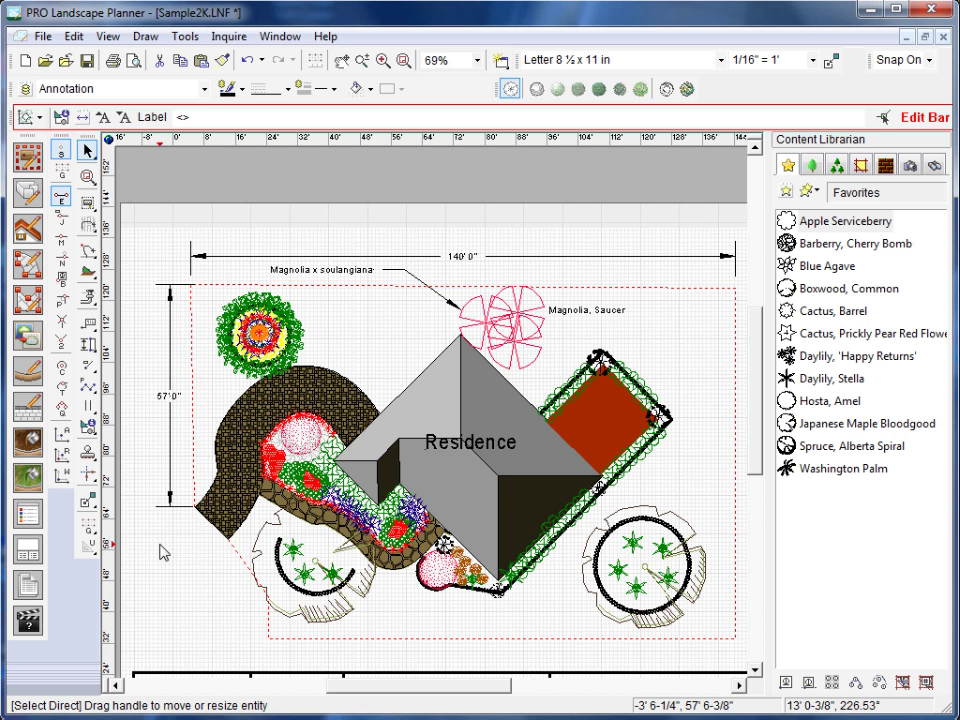
pyautogui.scroll(3, 195, 545)
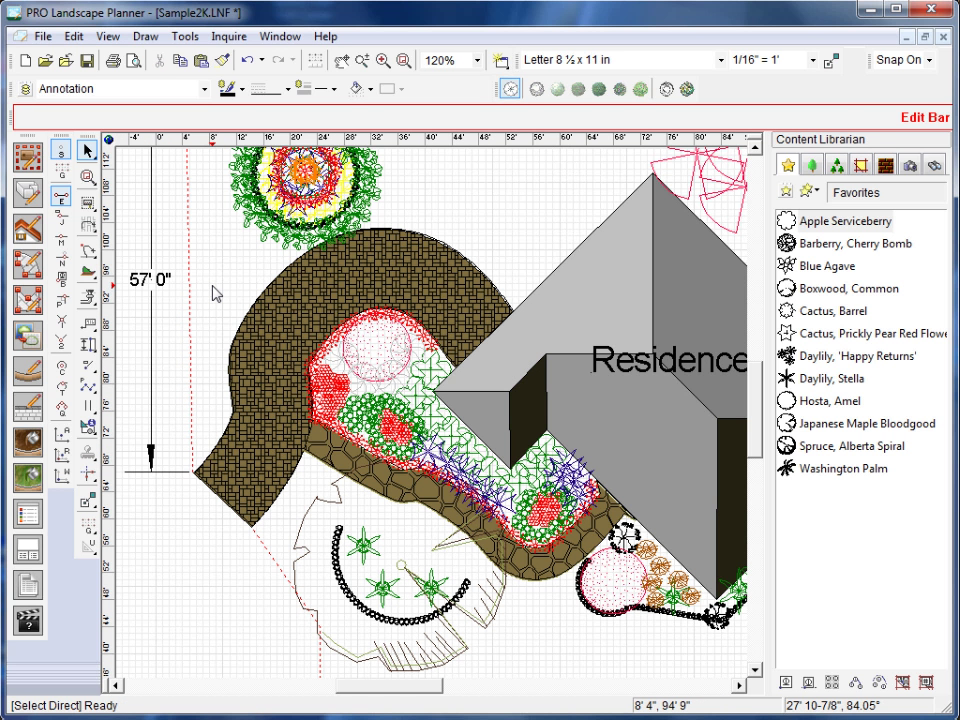
# Add a 12' 1-1/8" aligned dimension along the paver path's angled edge, set outside it.
pyautogui.click(91, 346)
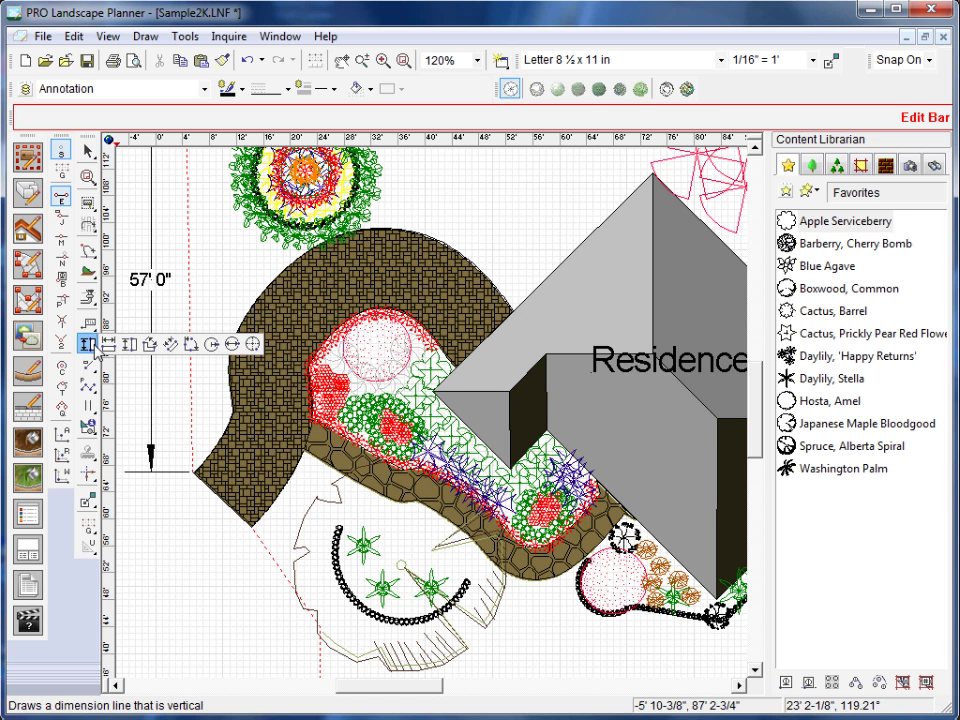
pyautogui.click(174, 346)
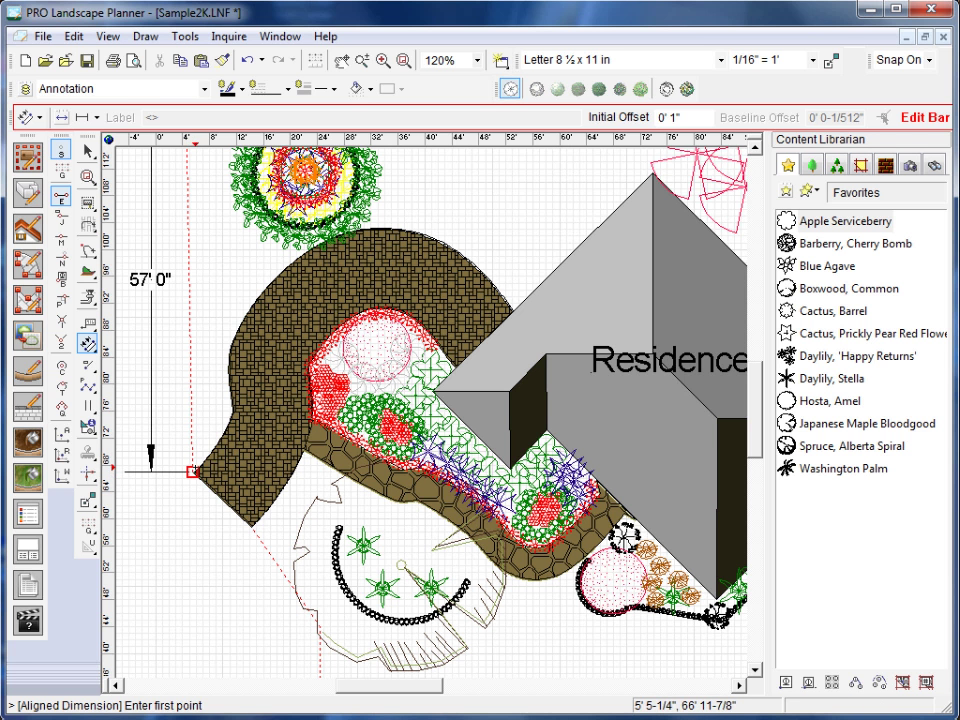
pyautogui.click(193, 471)
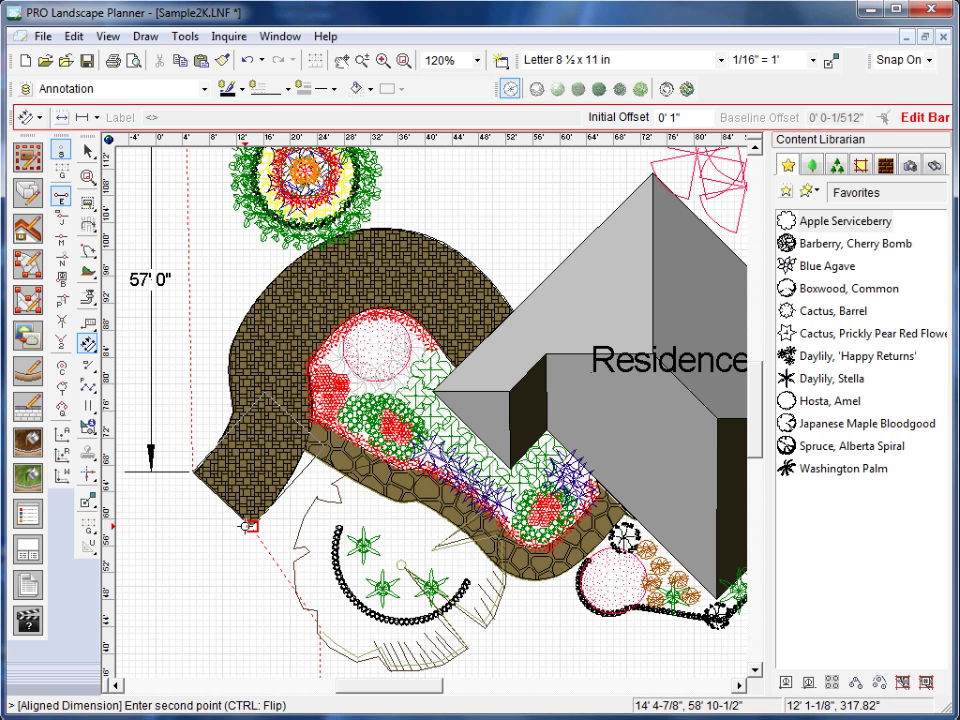
pyautogui.click(249, 525)
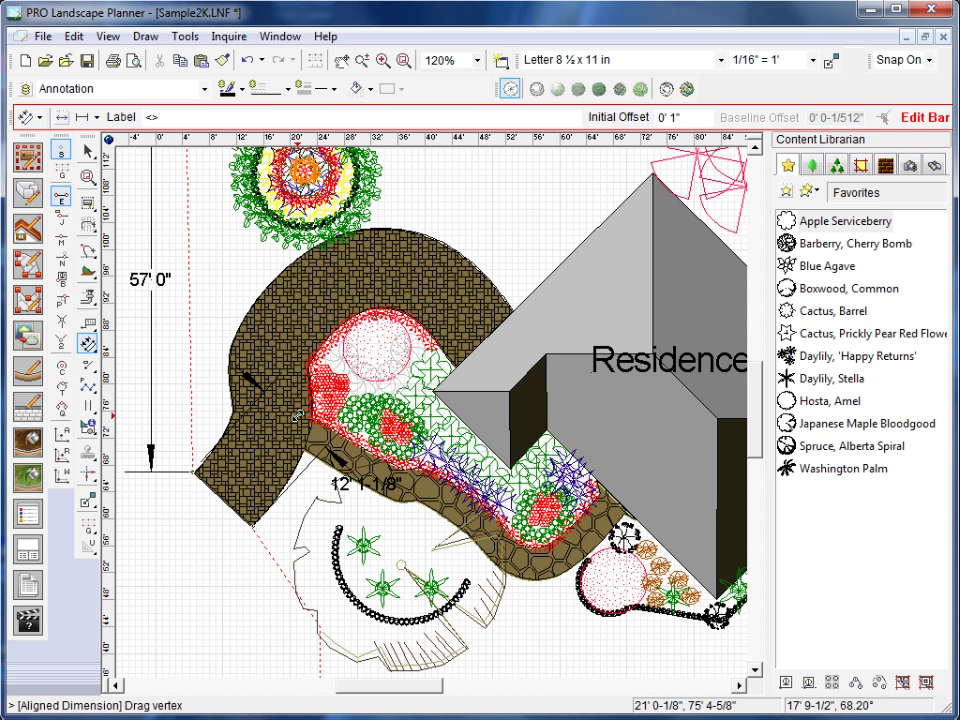
pyautogui.click(297, 413)
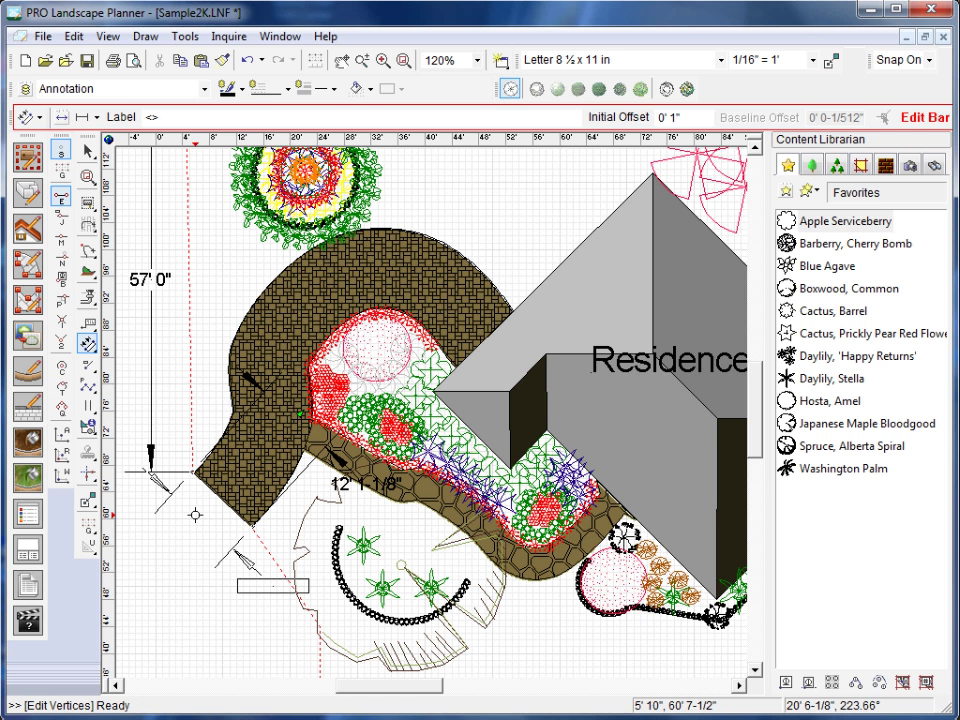
pyautogui.click(195, 515)
pyautogui.press('Escape')
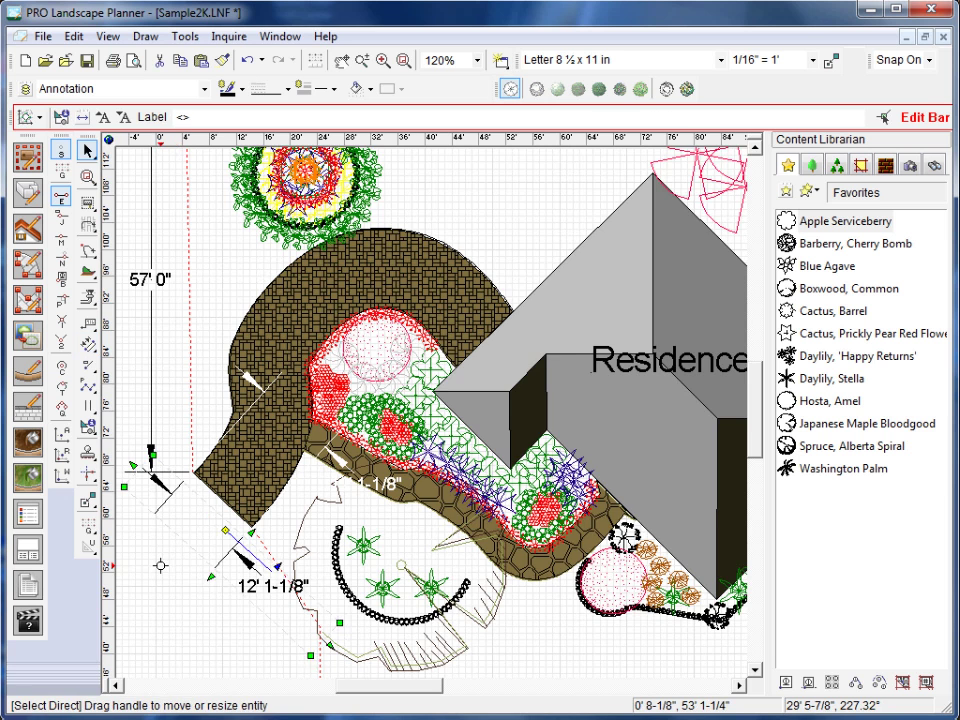
# Bring up the dimension's shortcut menu, then dismiss it and deselect the dimension.
pyautogui.scroll(-1, 160, 567)
pyautogui.scroll(1, 160, 567)
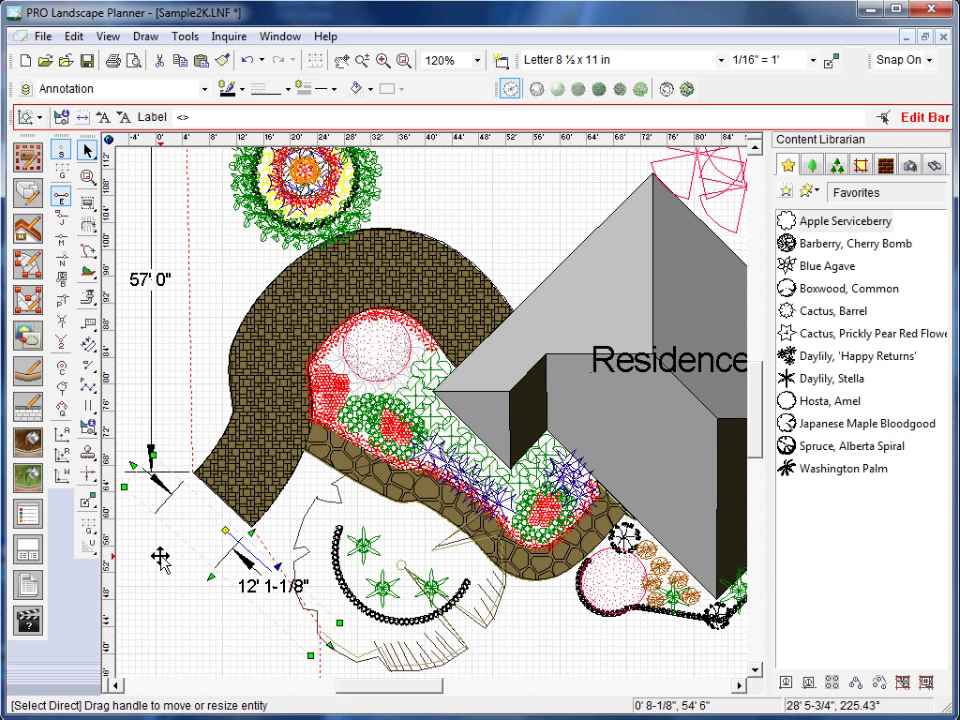
pyautogui.rightClick(146, 553)
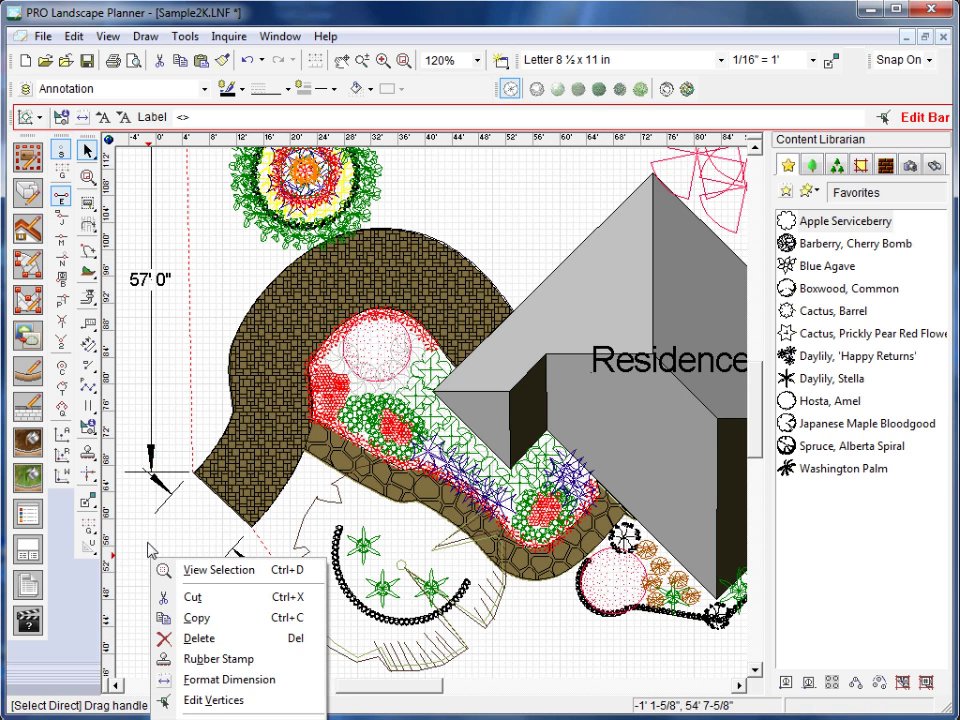
pyautogui.click(148, 533)
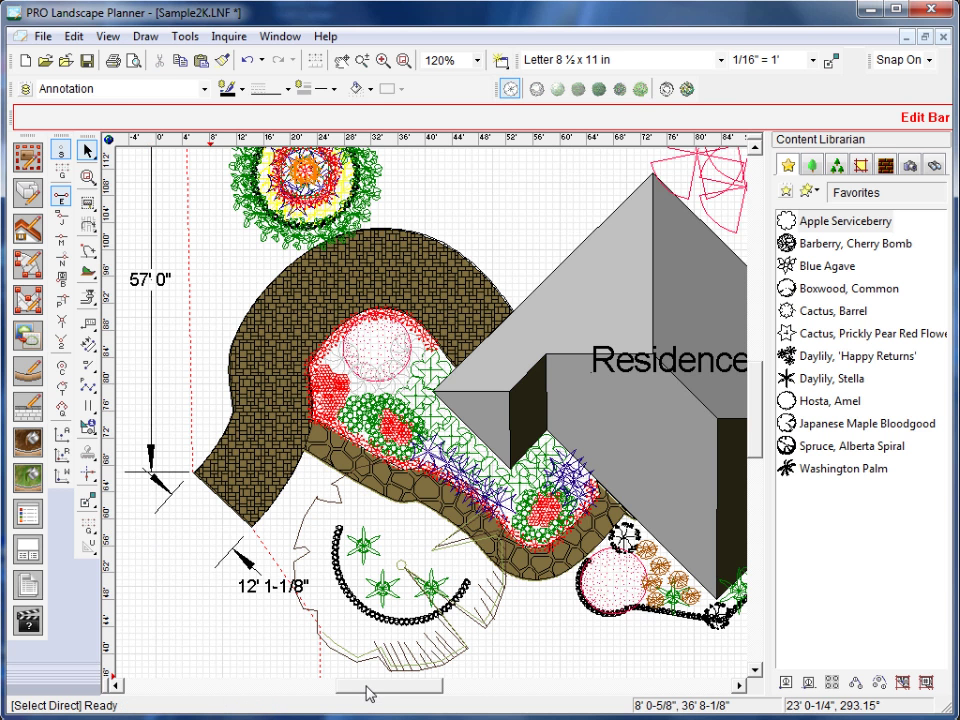
# Annotate the brick patio via Annotate Poly with Include Group/Type, showing Red Brick Paver and 406.28 sq.ft.
pyautogui.hscroll(3, 408, 697)
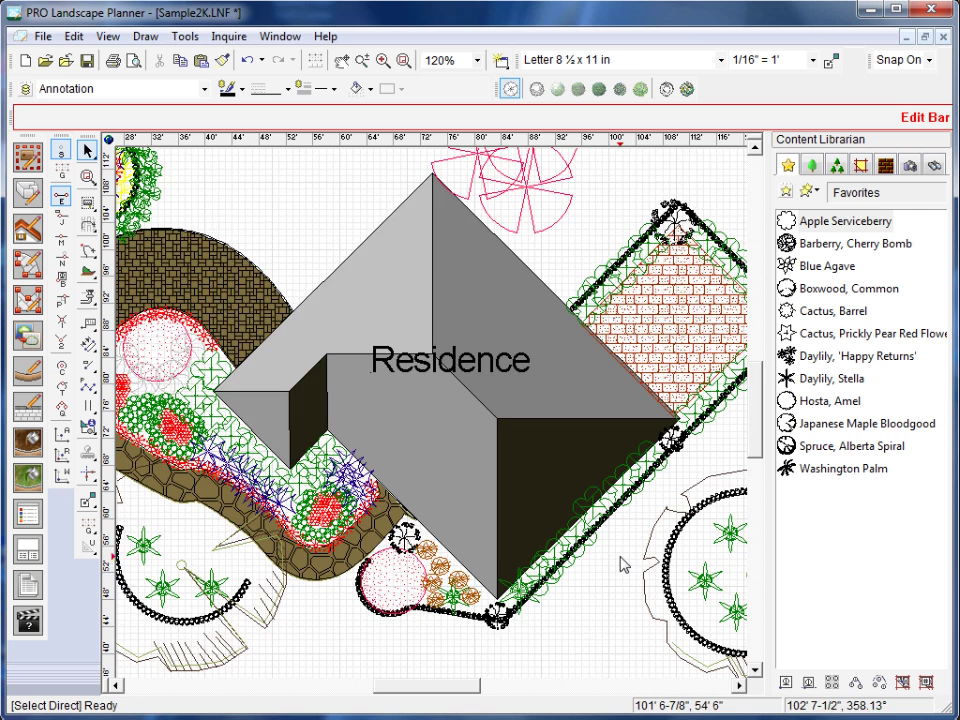
pyautogui.scroll(-1, 621, 563)
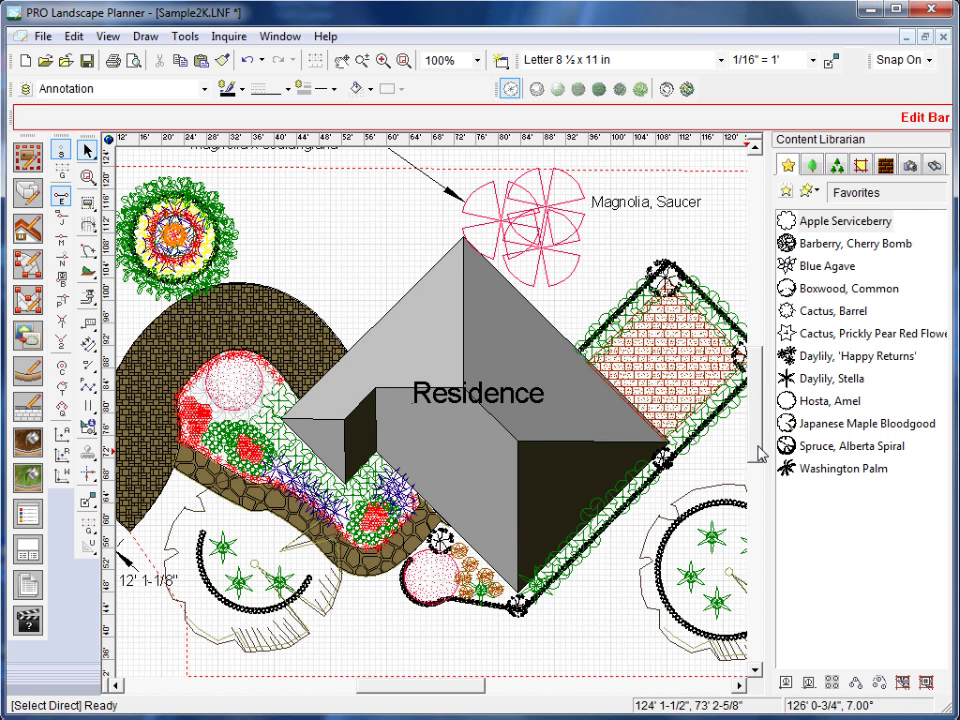
pyautogui.moveTo(762, 455); pyautogui.dragTo(758, 450)
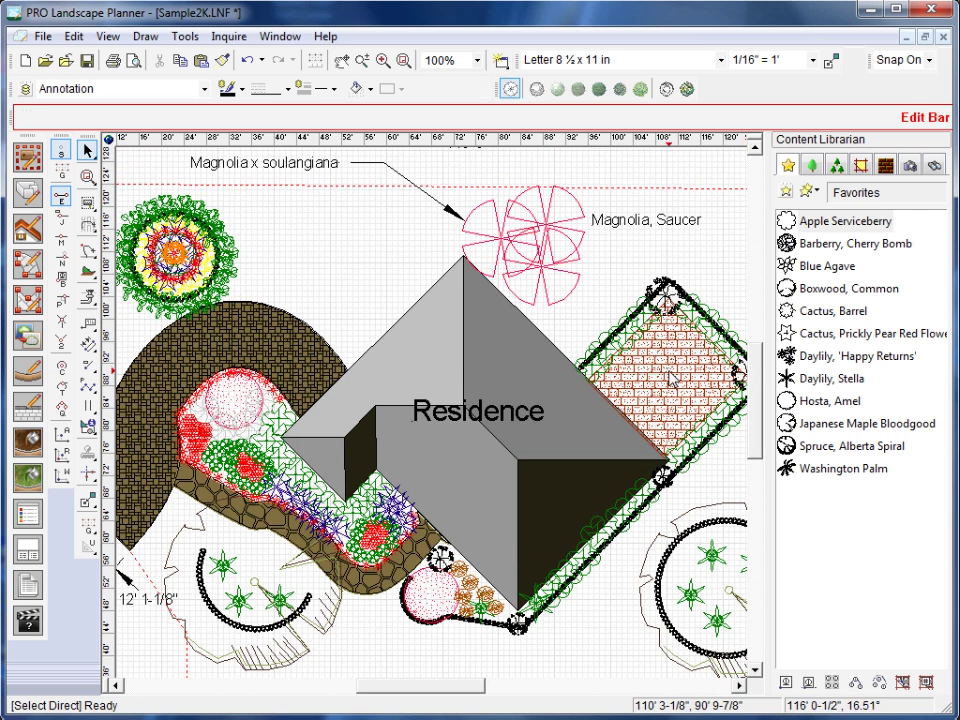
pyautogui.click(668, 370)
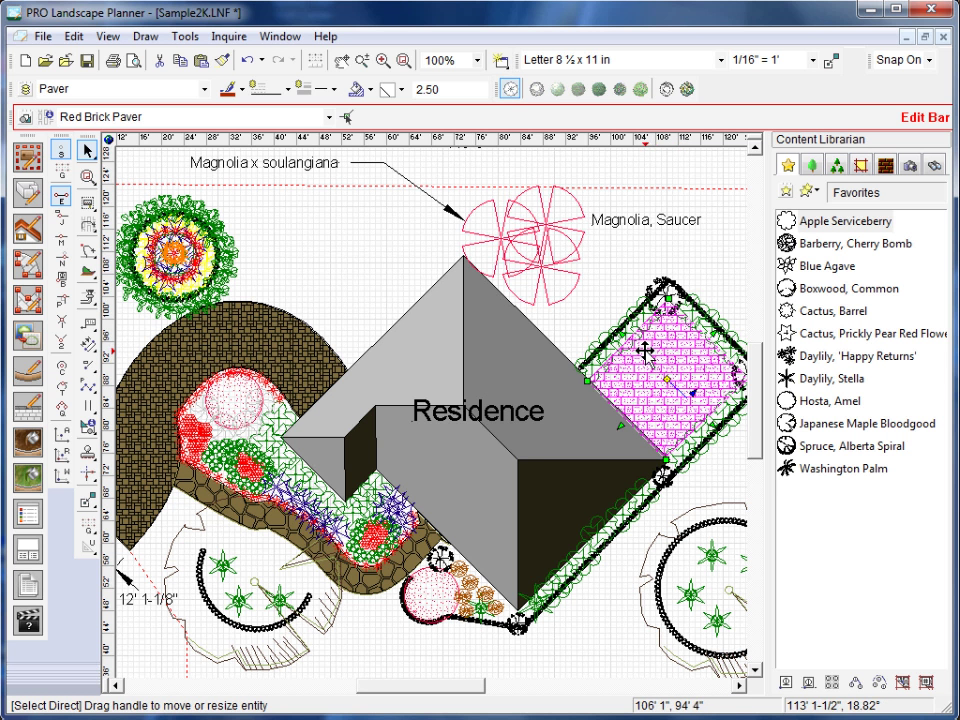
pyautogui.rightClick(645, 351)
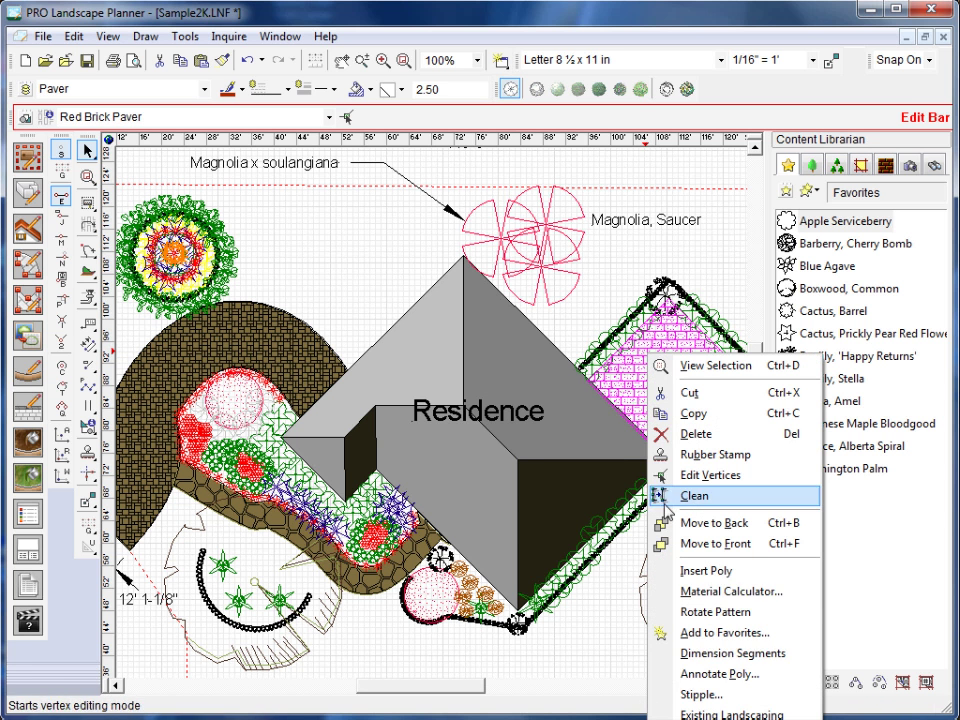
pyautogui.click(705, 674)
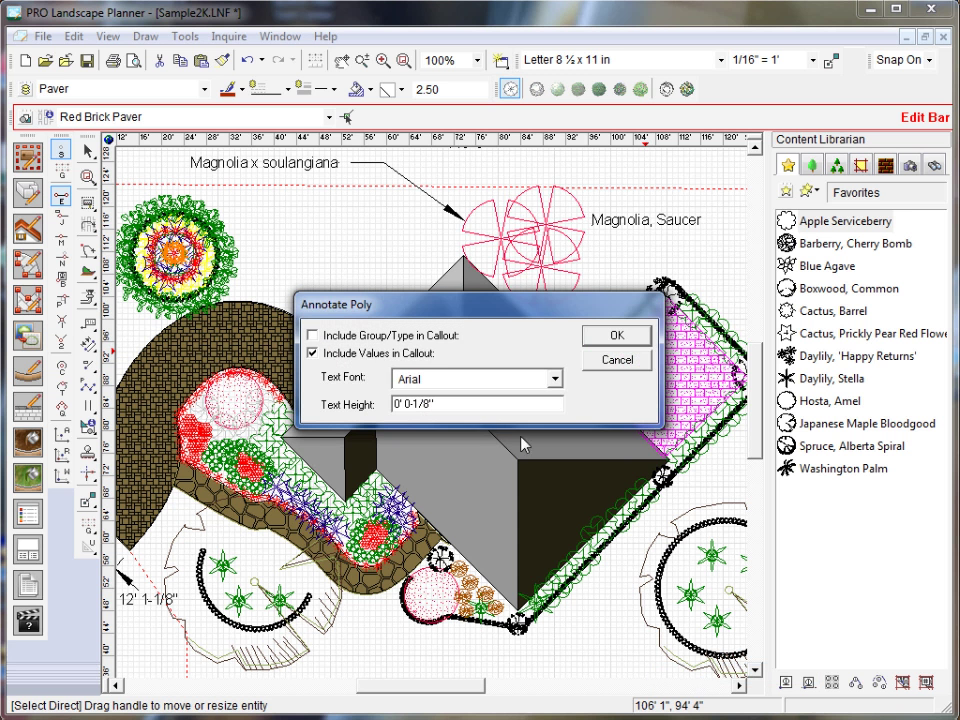
pyautogui.click(312, 336)
pyautogui.click(630, 338)
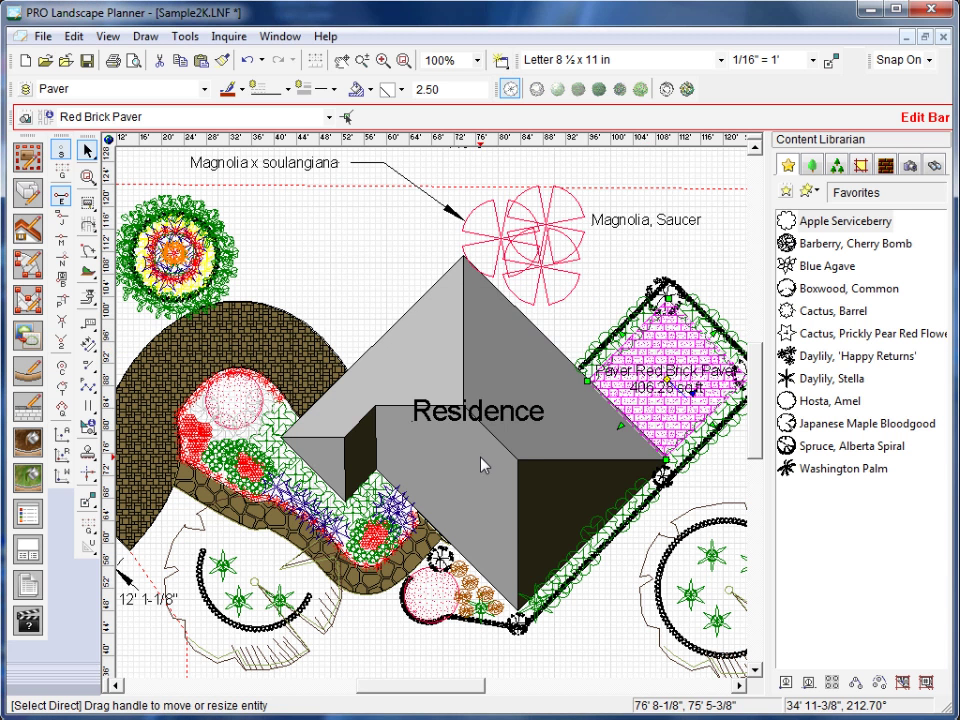
pyautogui.scroll(2, 677, 390)
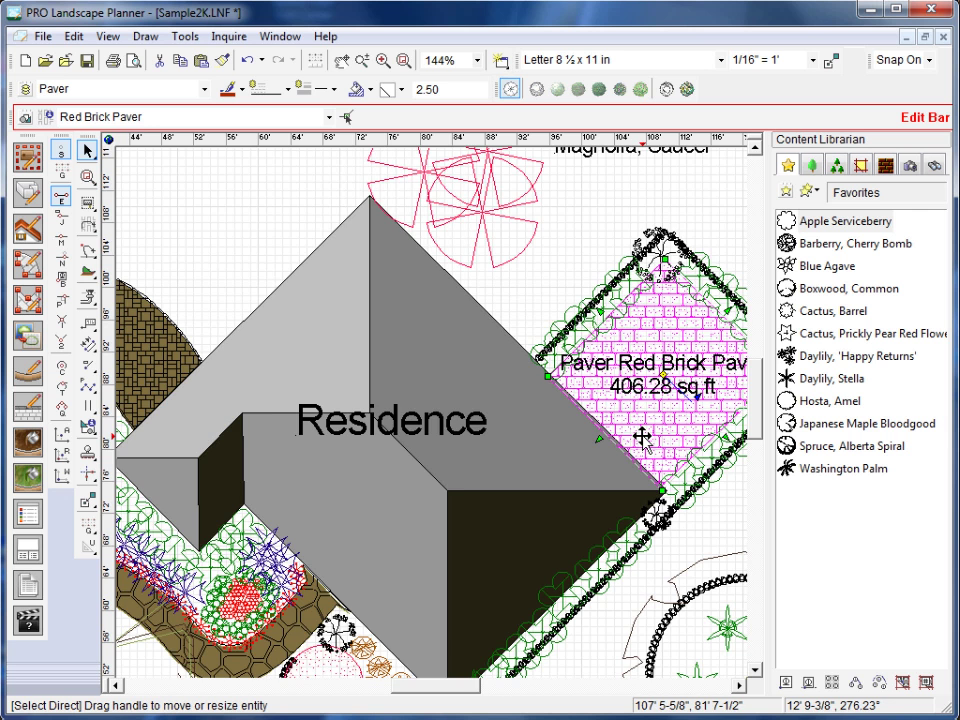
pyautogui.scroll(-2, 520, 420)
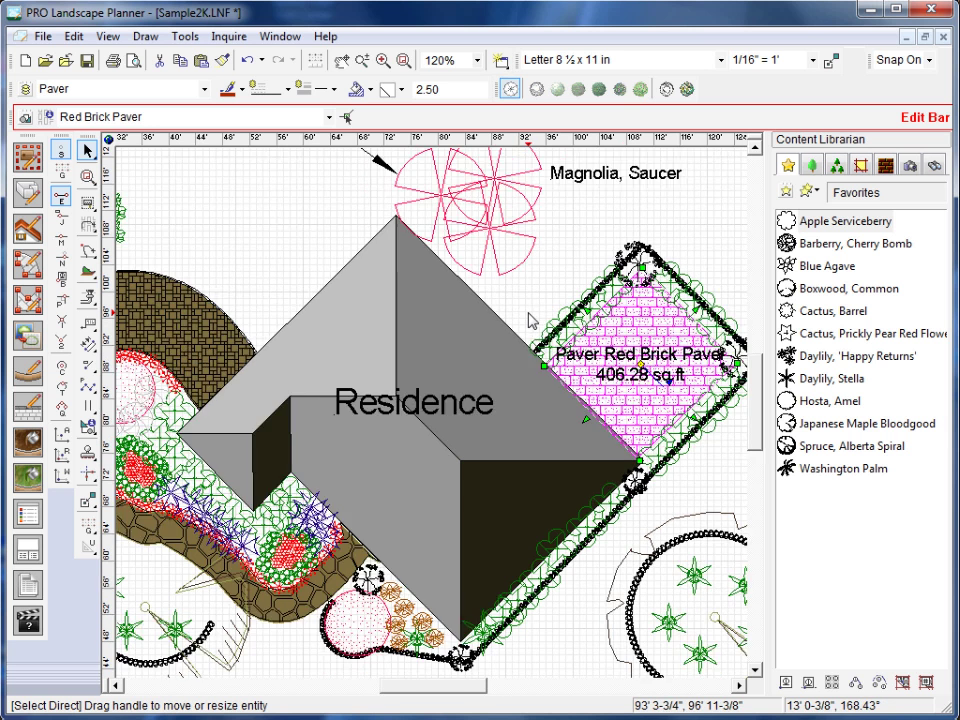